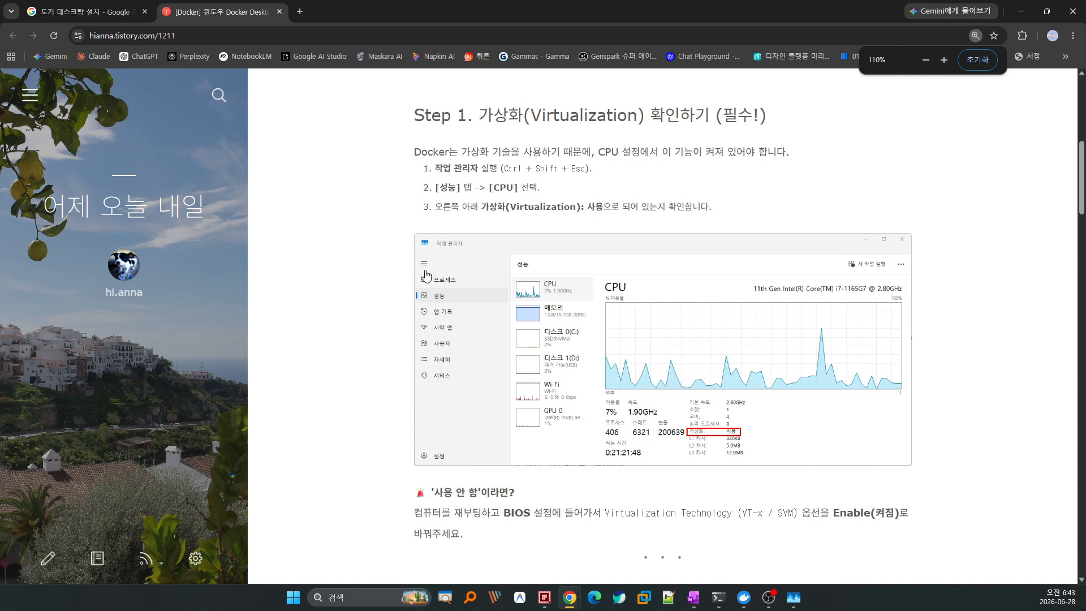
Zoom the Tistory guide to 125% at the Step 1 screenshot and bring up Task Manager.
key("ctrl+plus")
scroll(427, 275, "down", 5)
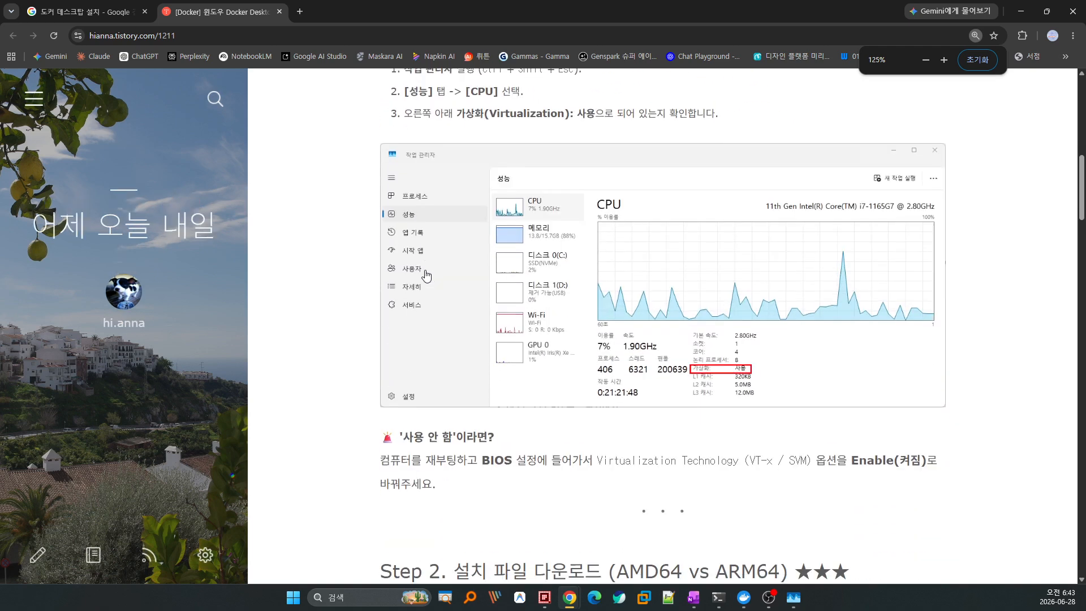
scroll(426, 270, "up", 1)
scroll(426, 271, "up", 5)
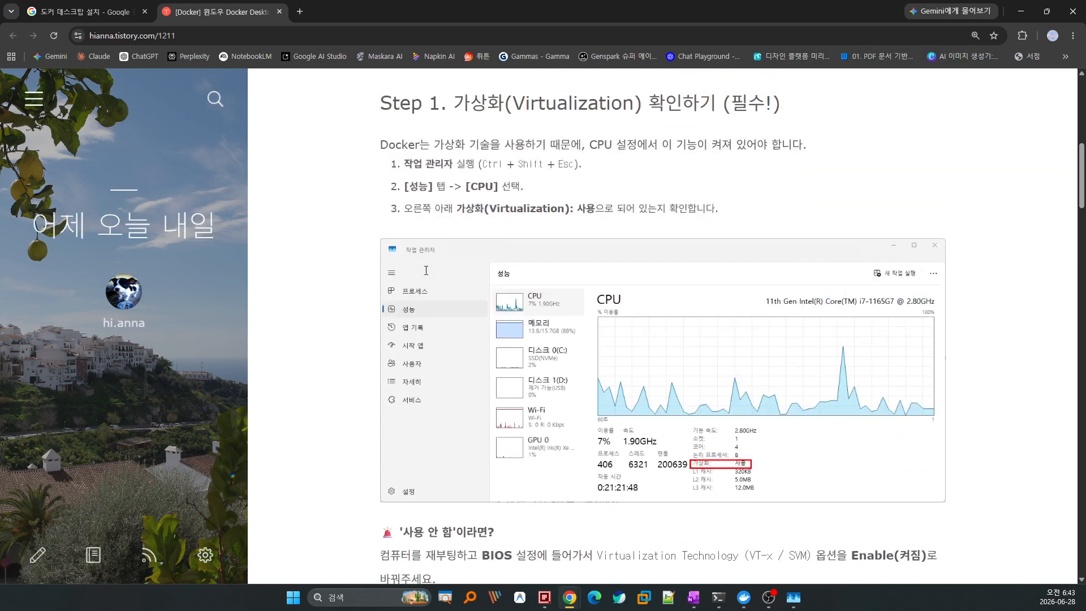
scroll(622, 404, "down", 1)
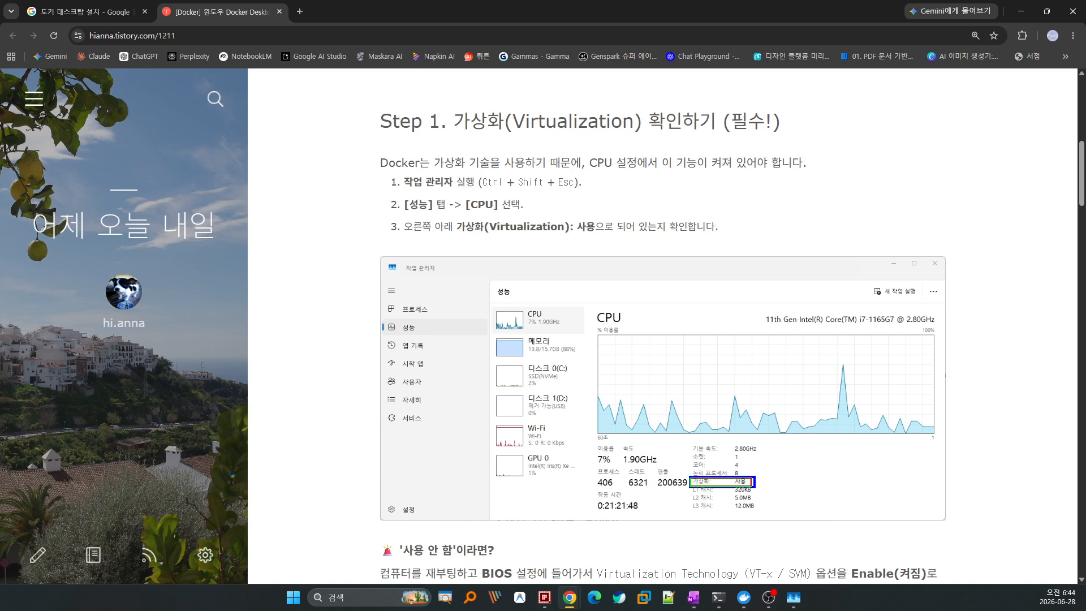
scroll(844, 459, "down", 2)
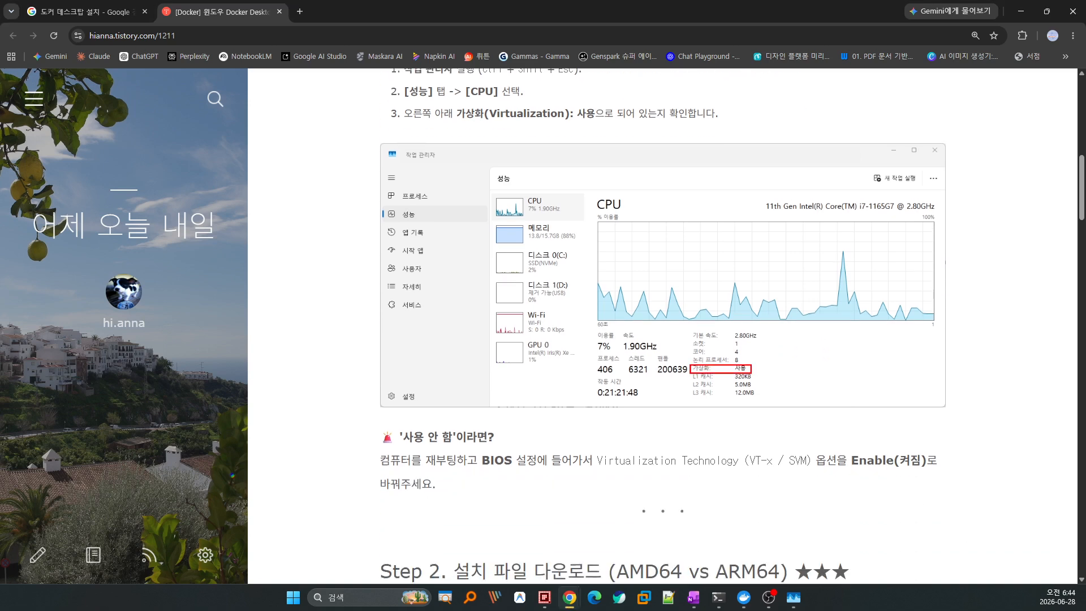
key("ctrl+shift+Escape")
left_click_drag(694, 606, 511, 300)
Maximize Task Manager, mark CPU virtualization showing 사용, then close it.
double_click(511, 300)
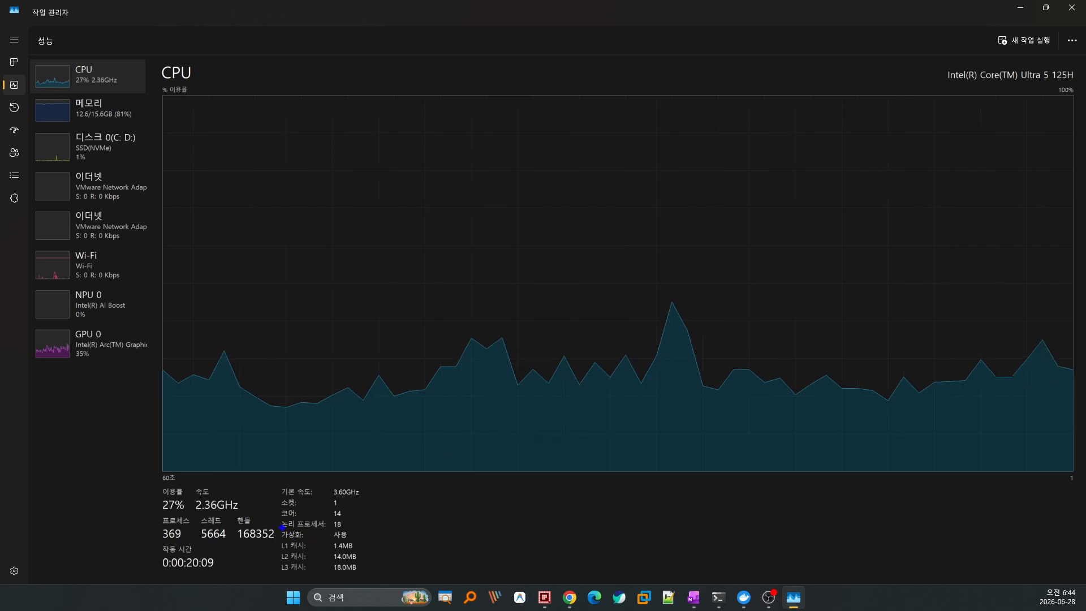
left_click_drag(279, 526, 354, 545)
key("Escape")
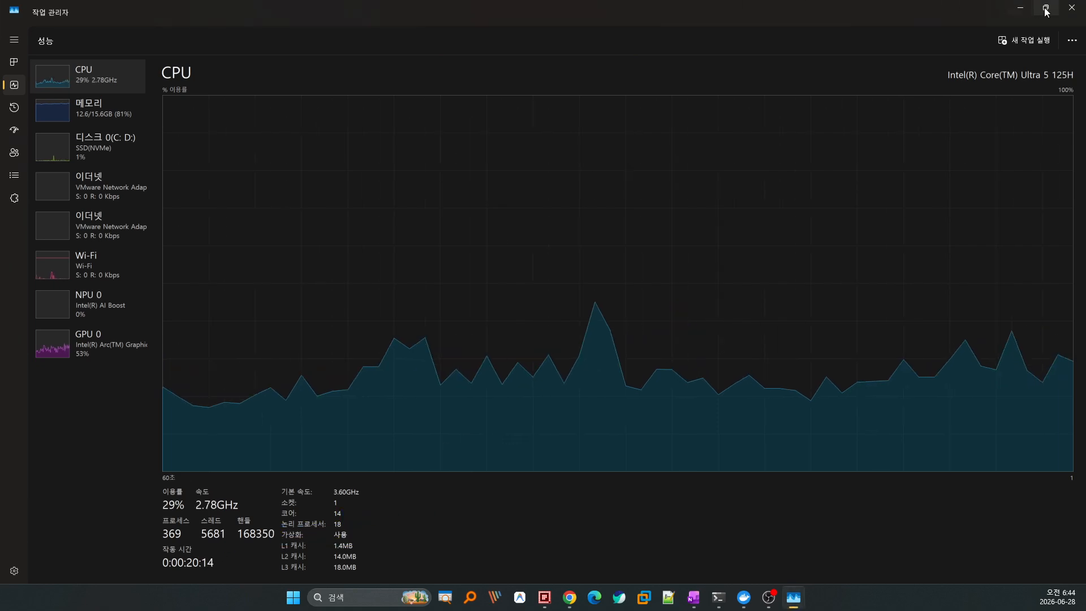
left_click(1070, 9)
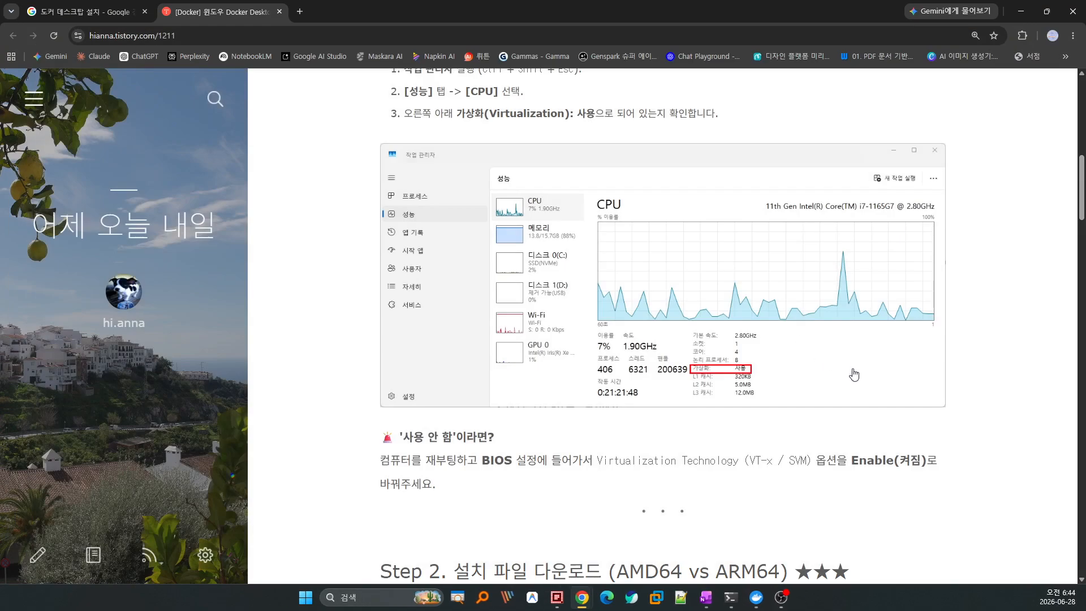
Box the word BIOS in the guide's Step 1 text, then clear the ink.
scroll(841, 397, "down", 3)
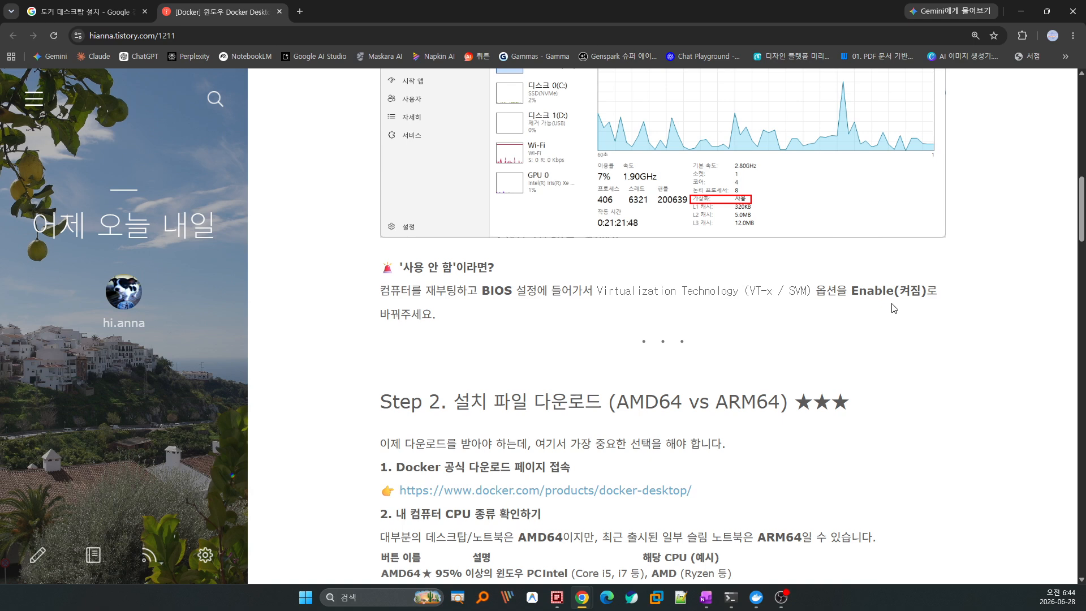
scroll(893, 308, "up", 2)
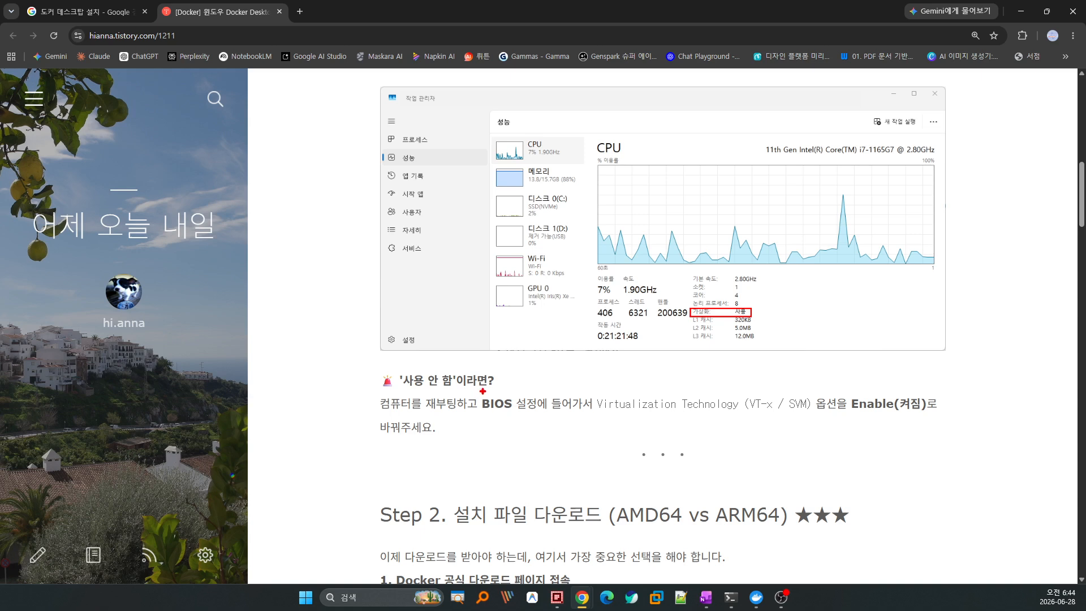
mouse_move(476, 391)
left_mouse_down()
mouse_move(518, 403)
mouse_move(513, 415)
left_mouse_up()
left_click_drag(846, 410, 928, 411)
key("Escape")
Mark Step 2's download-choice sentence, its first two numbered items and the Docker download URL.
scroll(856, 363, "down", 3)
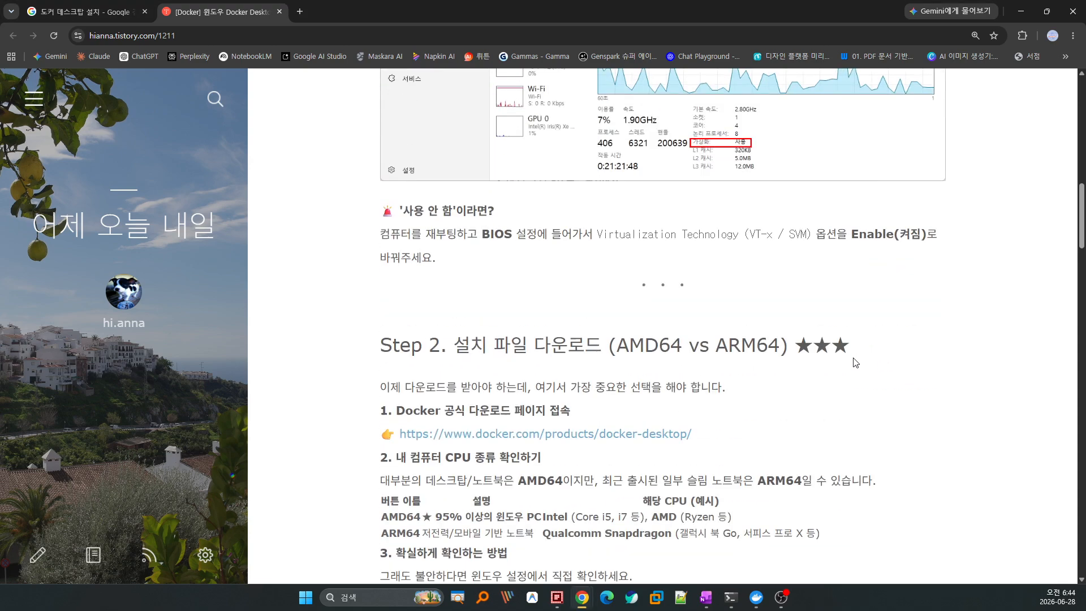
scroll(855, 359, "down", 4)
scroll(855, 360, "up", 1)
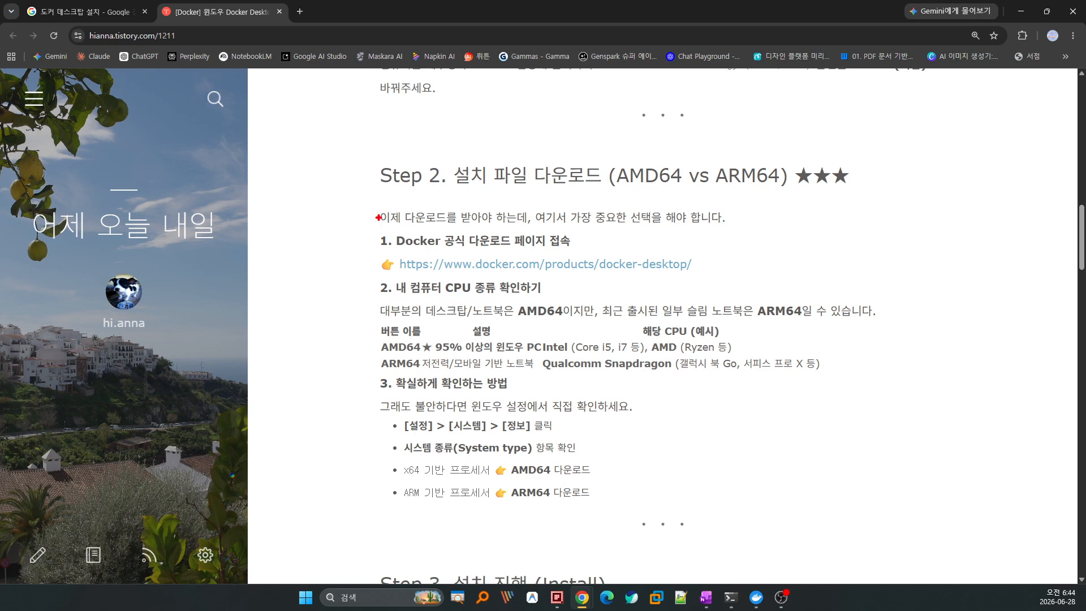
left_click_drag(374, 204, 733, 229)
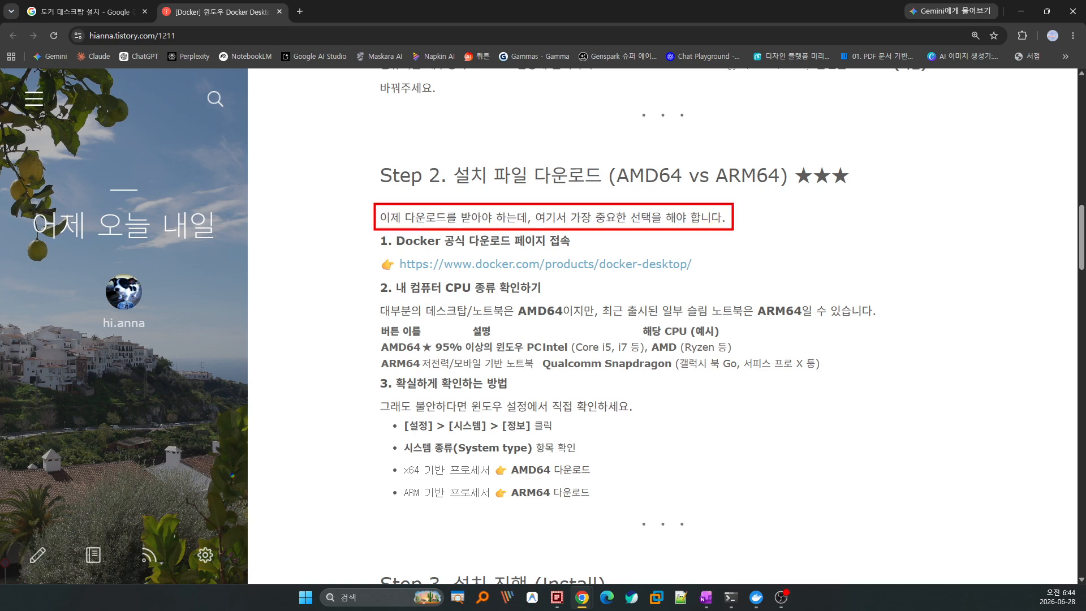
left_click_drag(382, 236, 383, 281)
mouse_move(679, 240)
left_mouse_down()
mouse_move(703, 259)
mouse_move(685, 287)
left_mouse_up()
Underline AMD64 for desktops/notebooks (Core i5, i7) and ARM64 for Qualcomm Snapdragon examples.
mouse_move(424, 321)
left_mouse_down()
mouse_move(569, 321)
mouse_move(524, 325)
left_mouse_up()
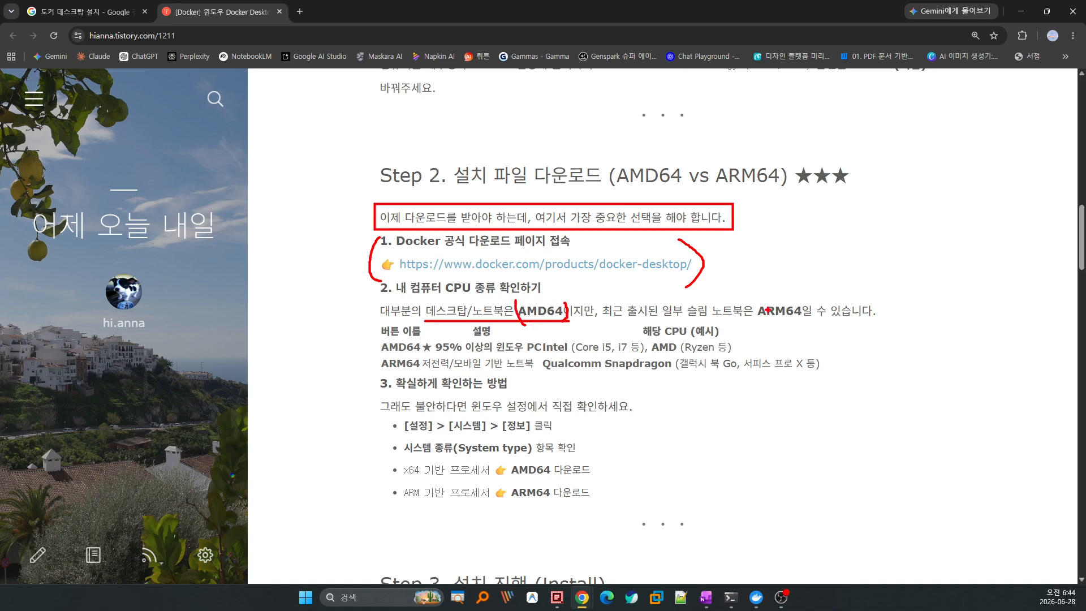
mouse_move(753, 320)
left_mouse_down()
mouse_move(808, 320)
mouse_move(759, 323)
mouse_move(744, 301)
mouse_move(783, 298)
left_mouse_up()
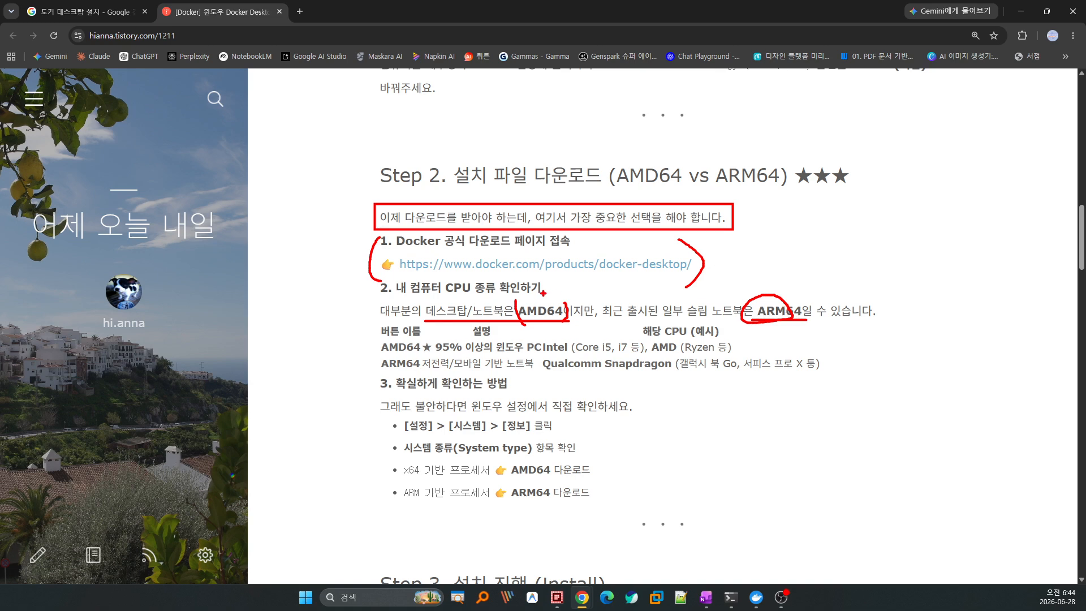
left_click_drag(531, 288, 564, 290)
left_click_drag(577, 353, 634, 353)
left_click_drag(377, 367, 424, 368)
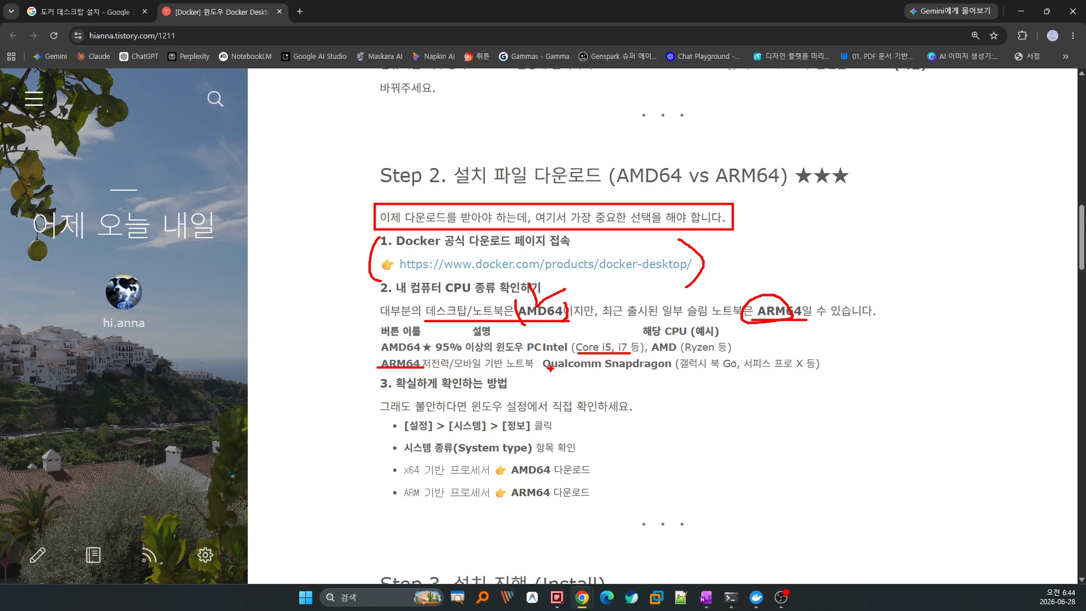
left_click_drag(547, 368, 810, 369)
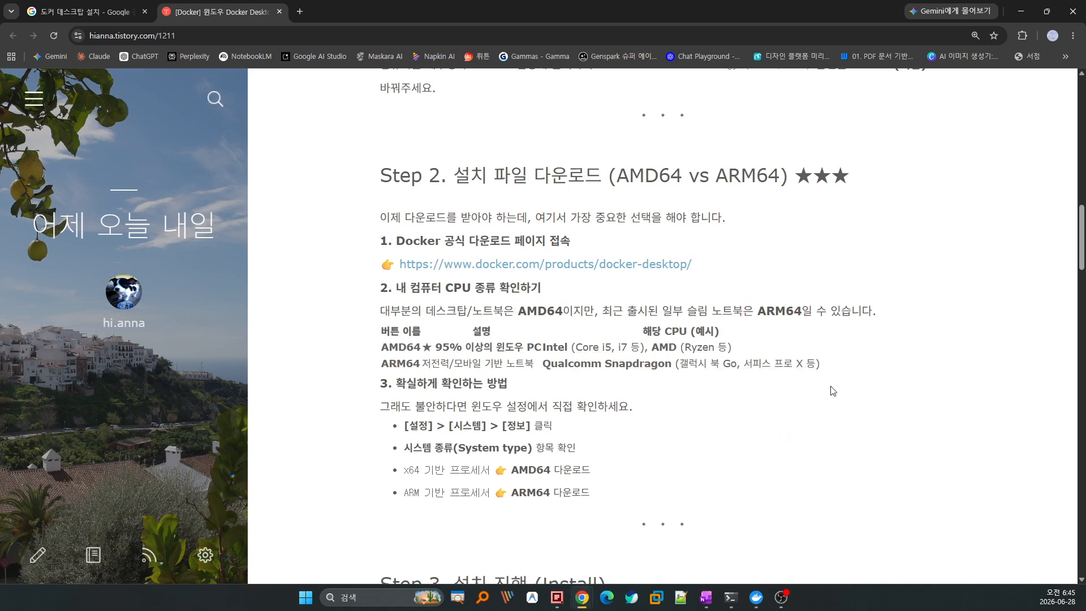
Clear the ink and open the guide's Docker Desktop link in a new tab.
key("Escape")
scroll(631, 392, "down", 2)
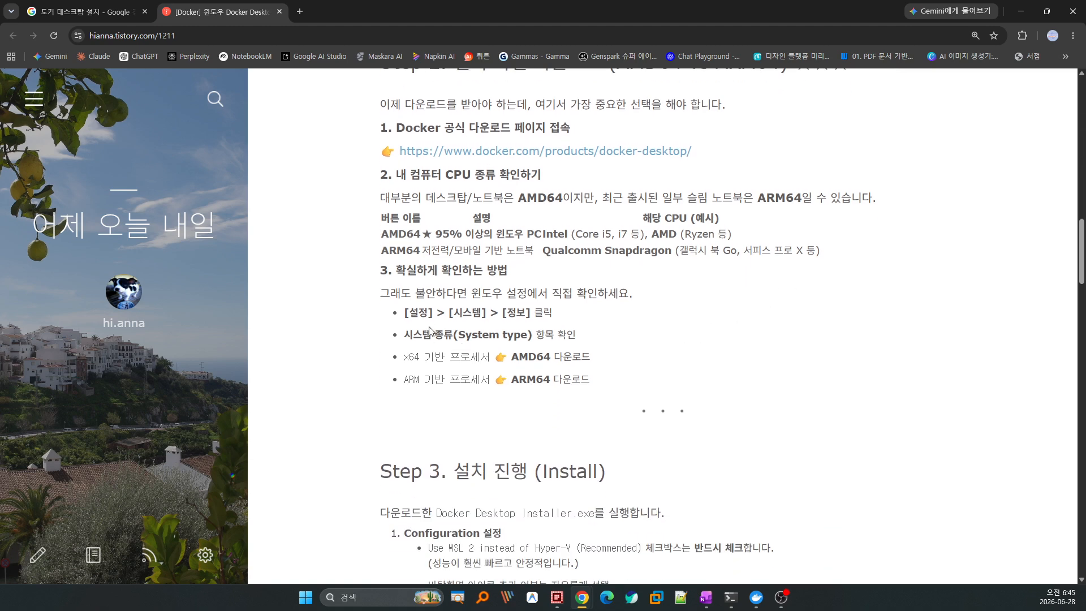
scroll(430, 331, "down", 1)
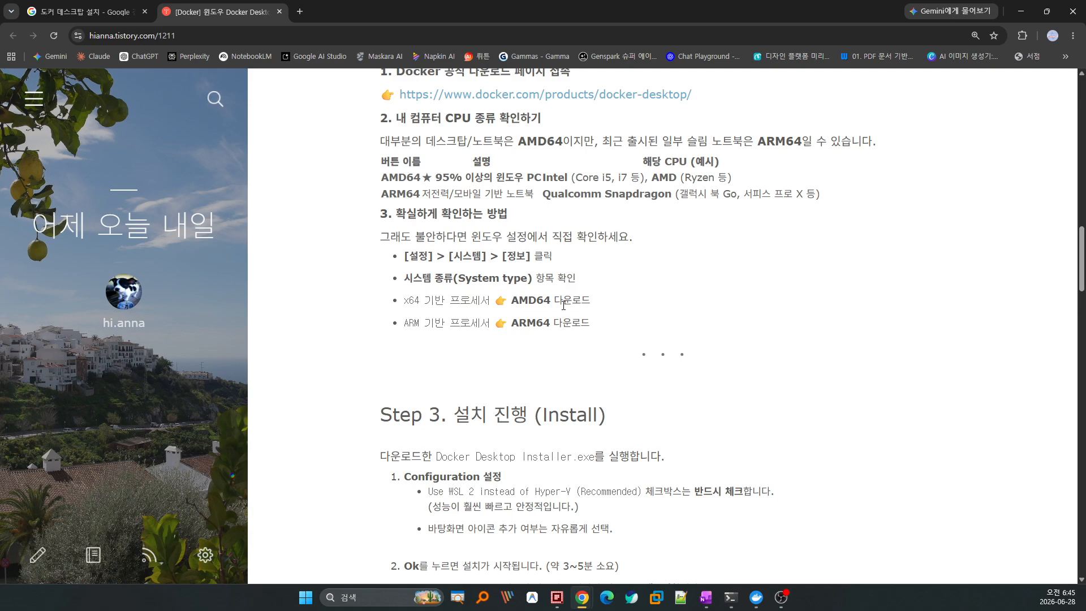
scroll(597, 335, "up", 3)
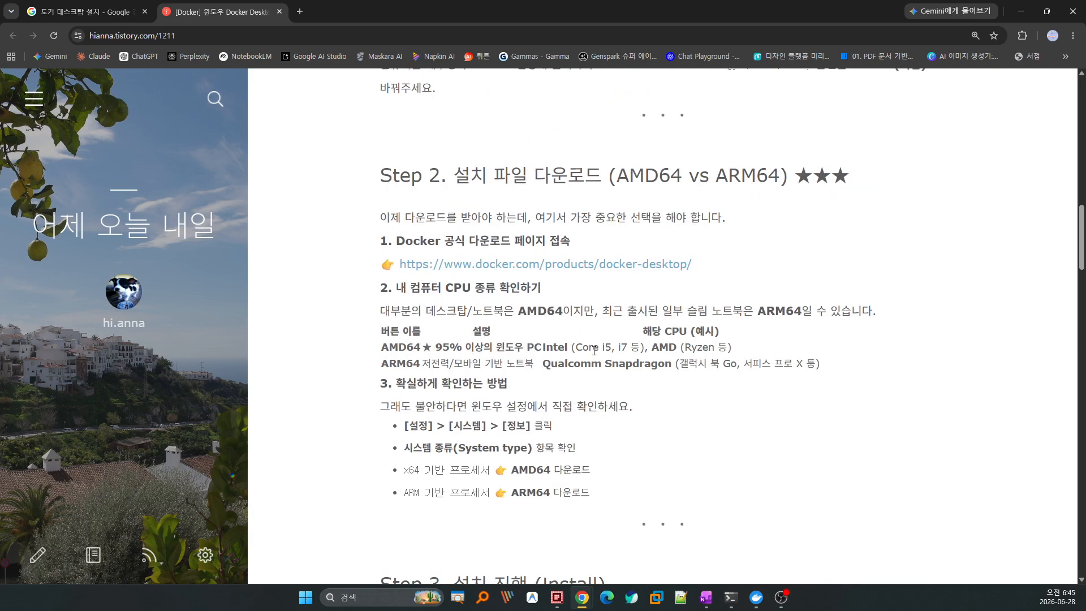
scroll(577, 333, "down", 3)
scroll(597, 353, "down", 5)
scroll(597, 357, "up", 7)
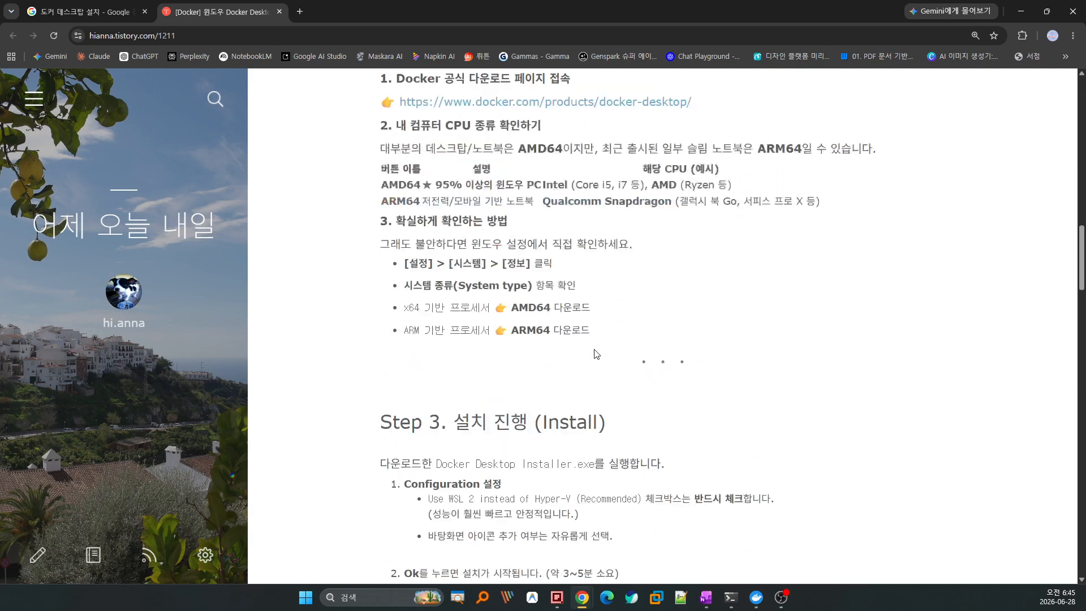
middle_click(548, 208)
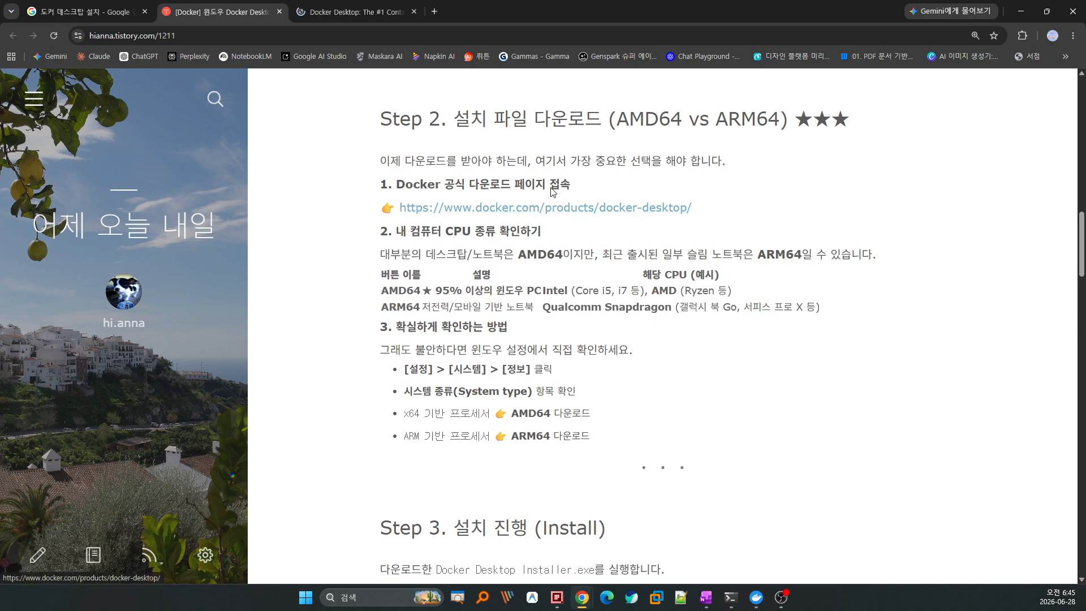
left_click(359, 12)
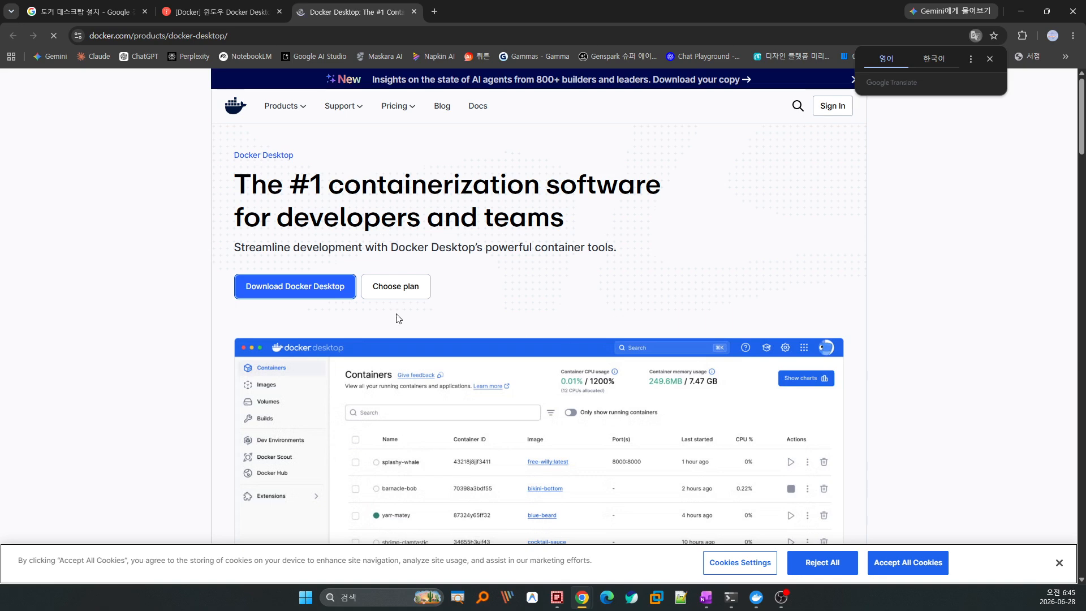
Mark and choose Download for Windows – AMD64 on the Docker Desktop page.
mouse_move(339, 295)
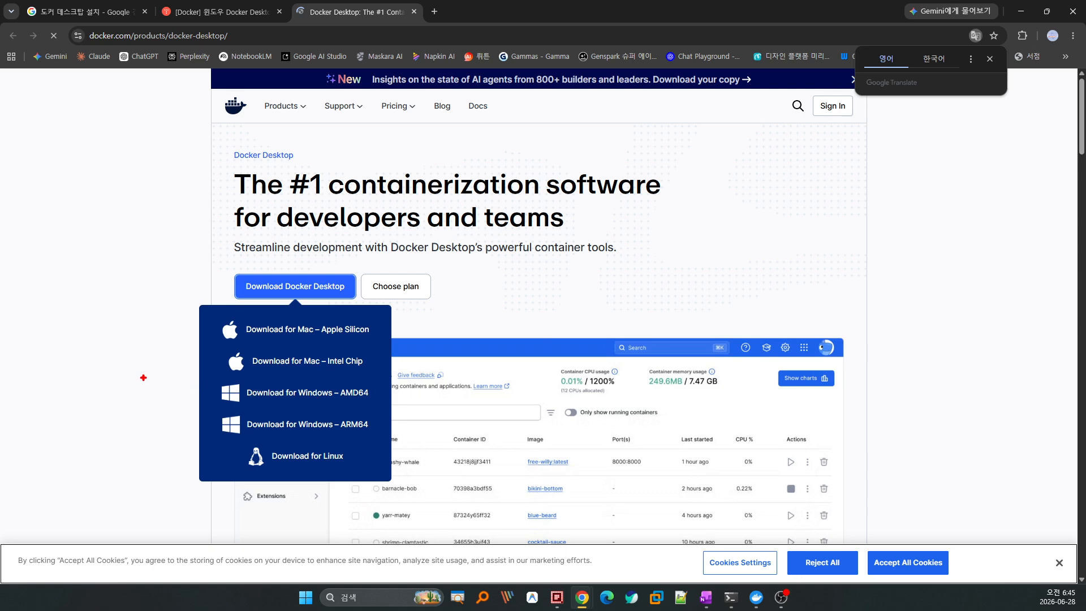
left_click_drag(207, 382, 381, 410)
mouse_move(343, 367)
left_mouse_down()
mouse_move(348, 383)
mouse_move(389, 365)
left_mouse_up()
key("Escape")
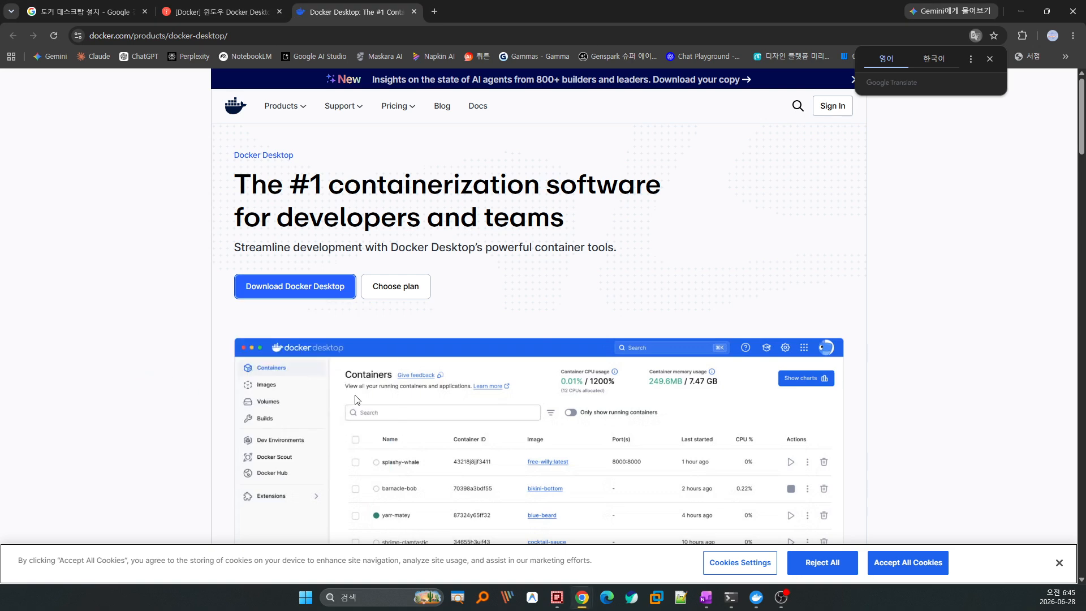
left_click(351, 393)
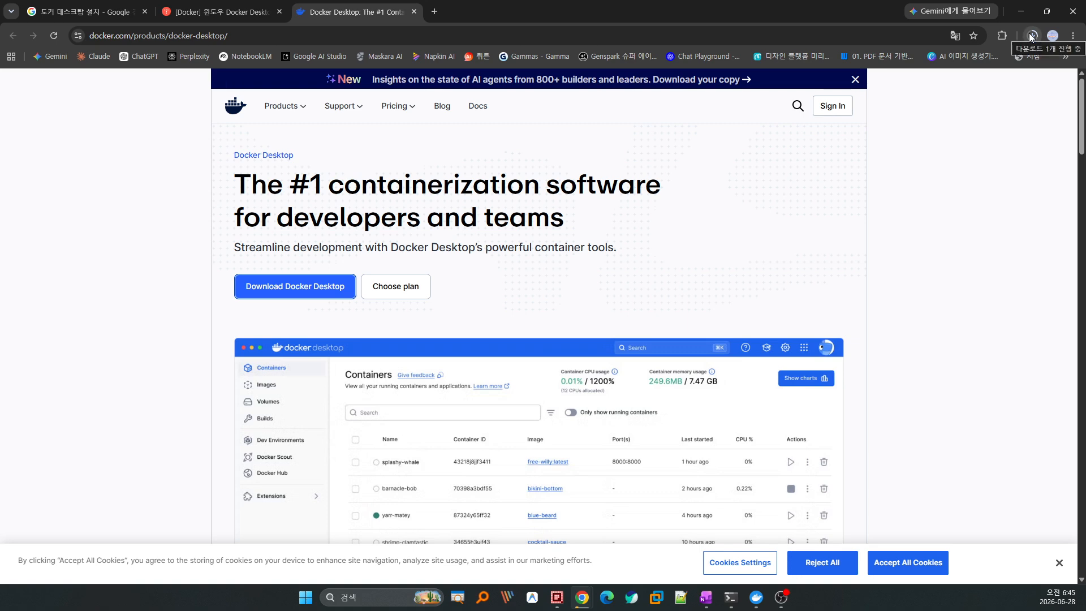
Mark up Step 3's recommendation to use WSL 2 instead of Hyper-V as faster and more stable.
left_click(221, 12)
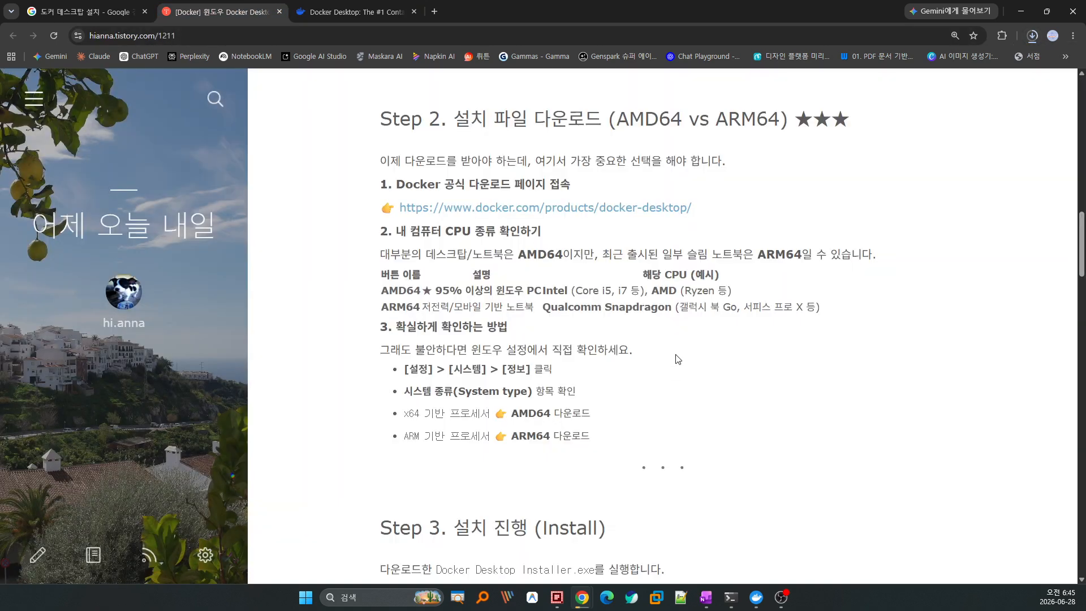
scroll(678, 359, "down", 6)
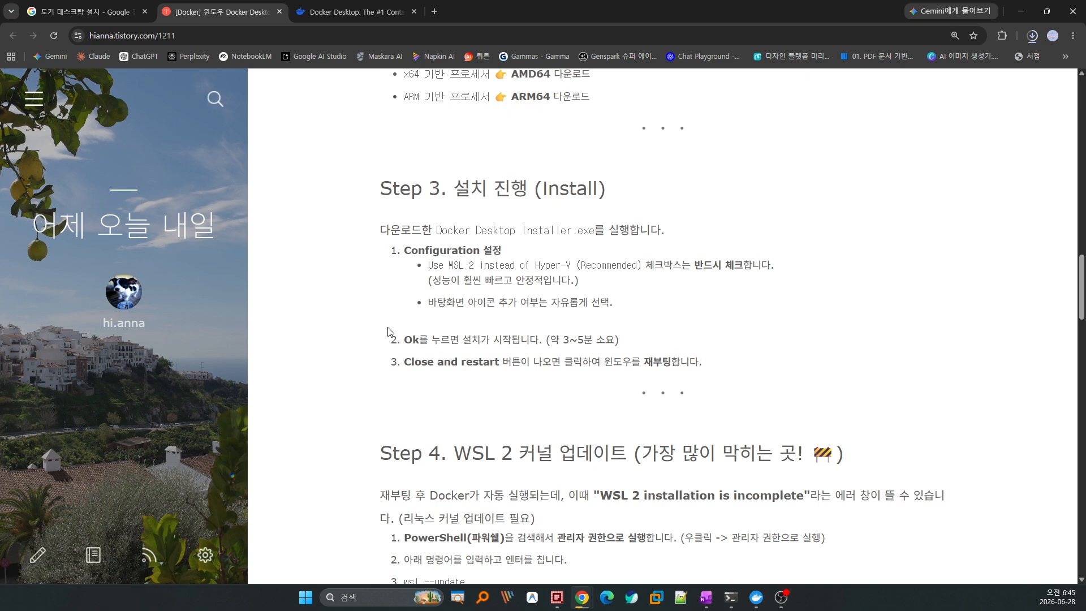
left_click_drag(358, 172, 372, 379)
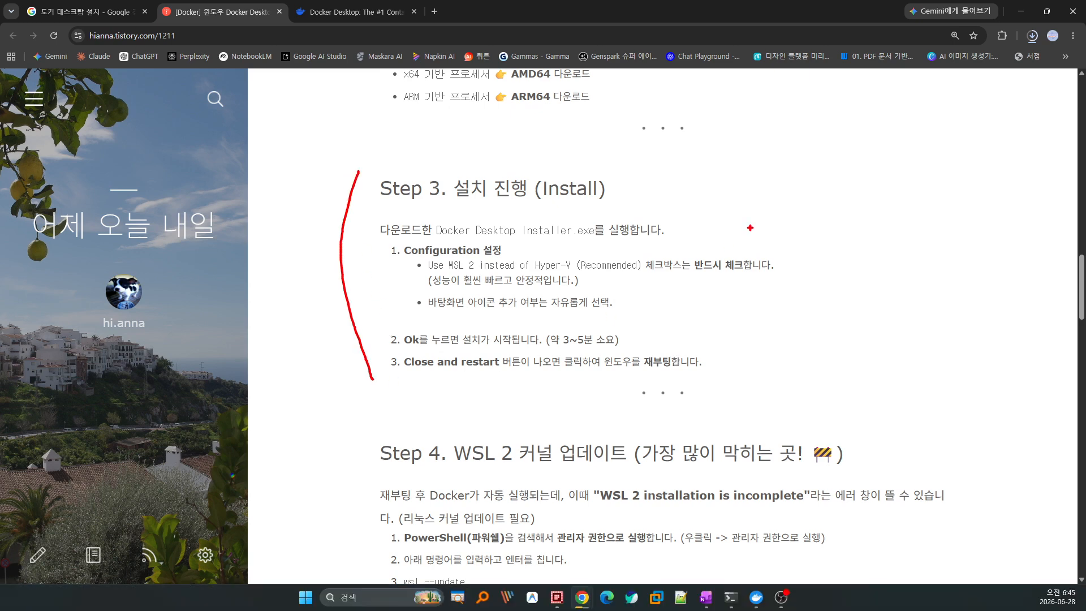
mouse_move(738, 155)
left_mouse_down()
mouse_move(736, 354)
mouse_move(716, 380)
left_mouse_up()
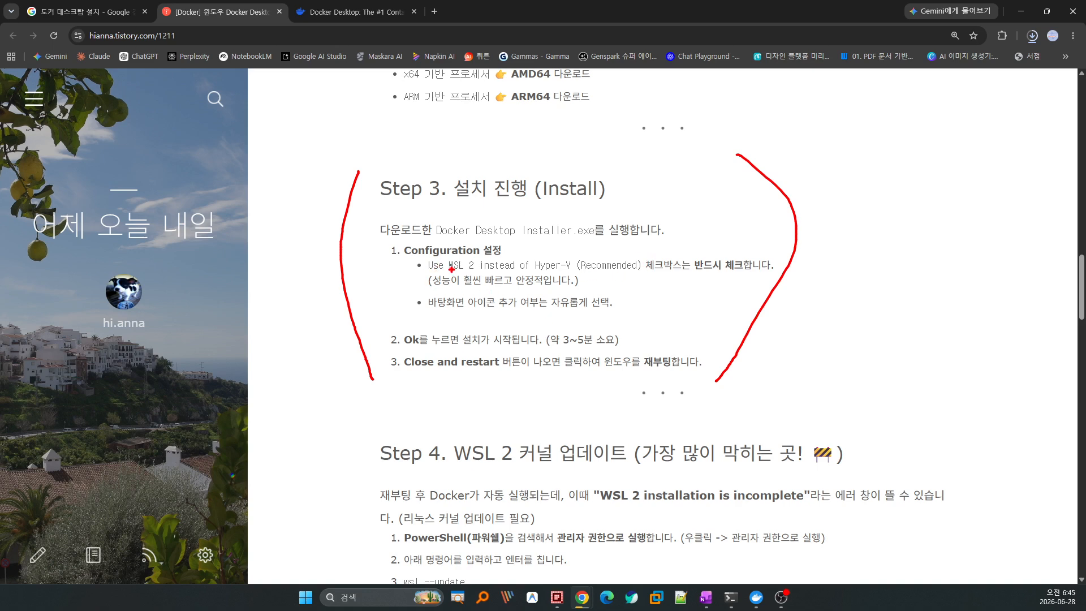
left_click_drag(447, 272, 575, 269)
left_click_drag(430, 288, 578, 286)
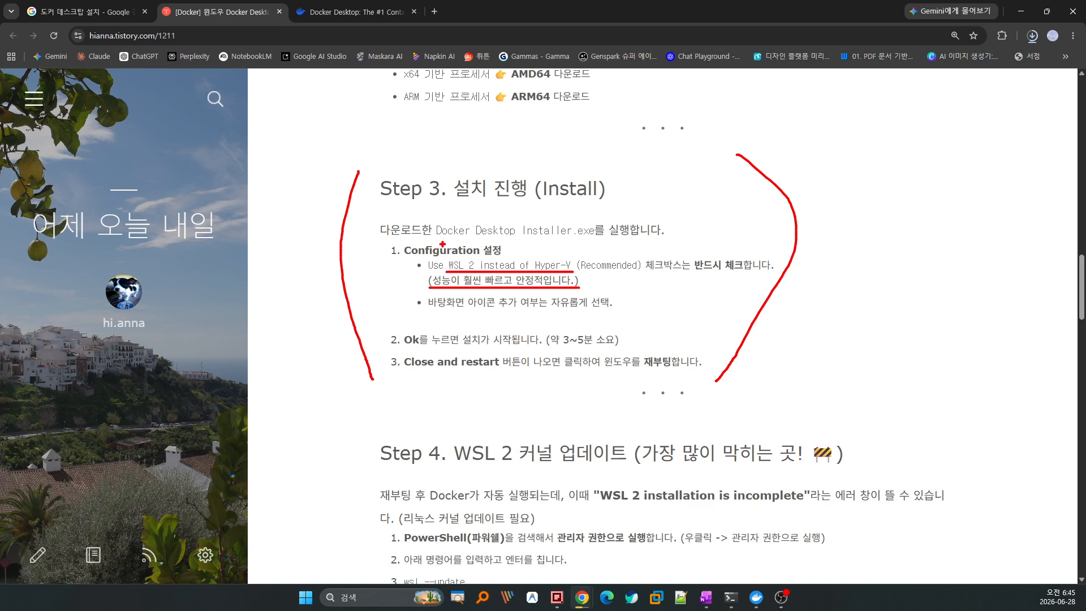
key("Escape")
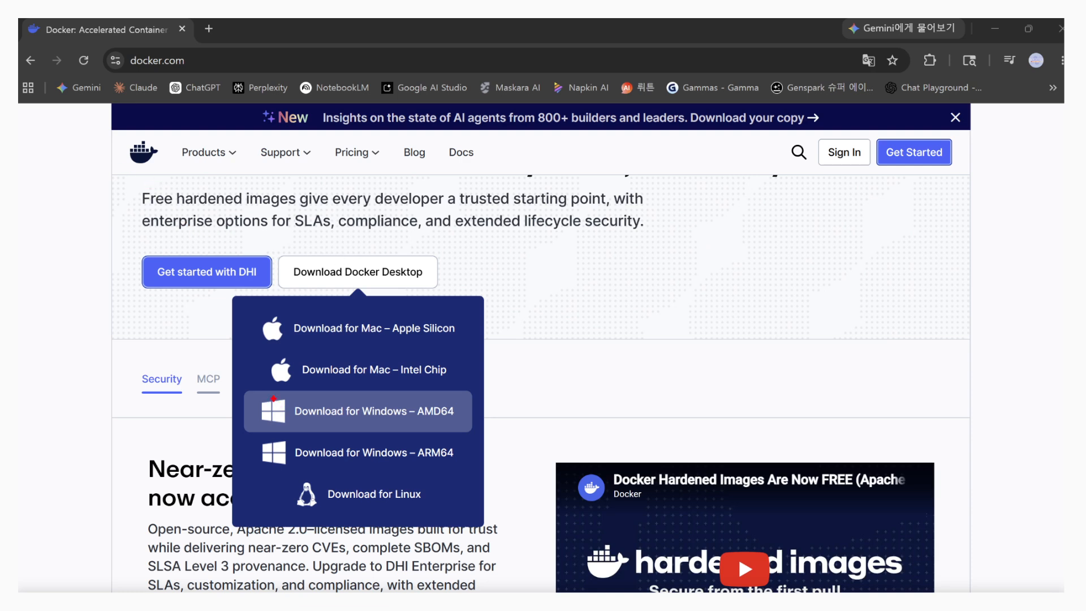
Box the Download for Windows – AMD64 option in the Download Docker Desktop menu.
left_click_drag(250, 390, 473, 436)
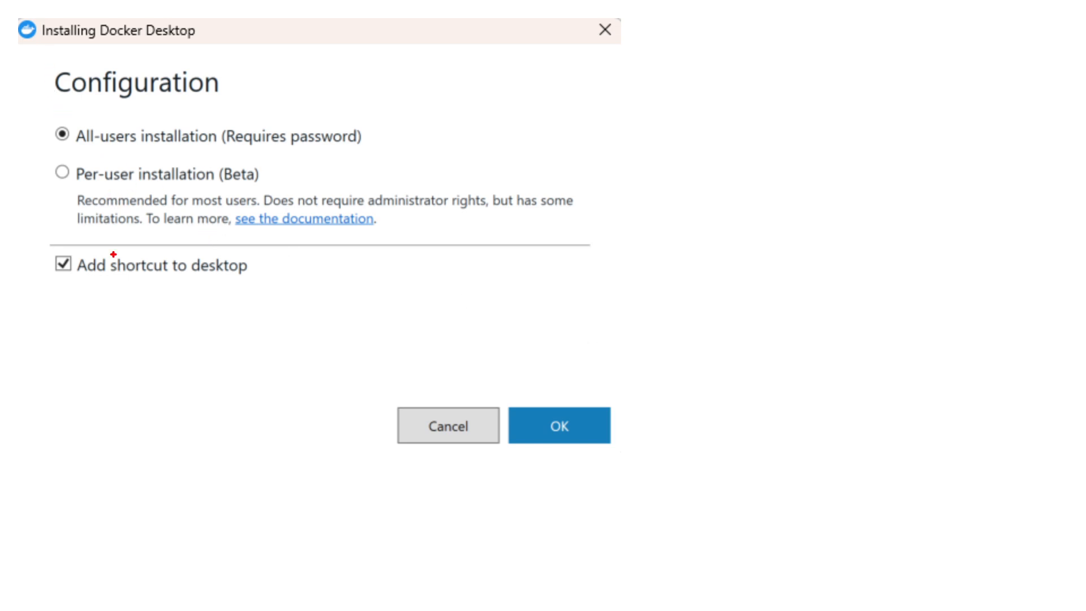
Mark the installer's All-users installation and Add shortcut to desktop options and confirm the configuration.
left_click_drag(41, 51, 51, 305)
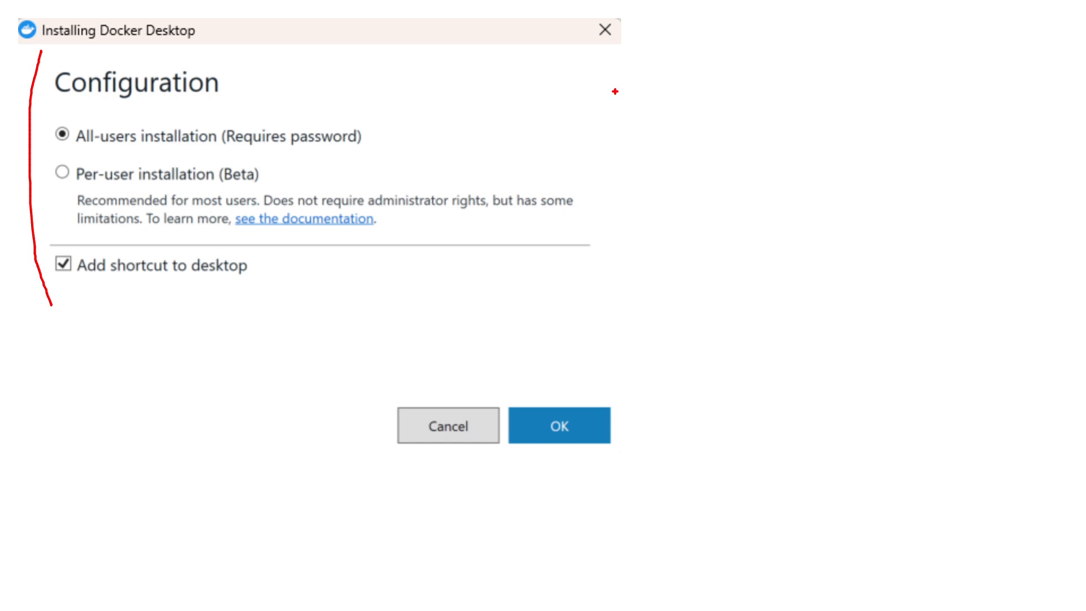
mouse_move(610, 69)
left_mouse_down()
mouse_move(617, 265)
mouse_move(577, 306)
left_mouse_up()
mouse_move(58, 115)
left_mouse_down()
mouse_move(74, 126)
mouse_move(98, 108)
left_mouse_up()
left_click_drag(137, 147, 224, 147)
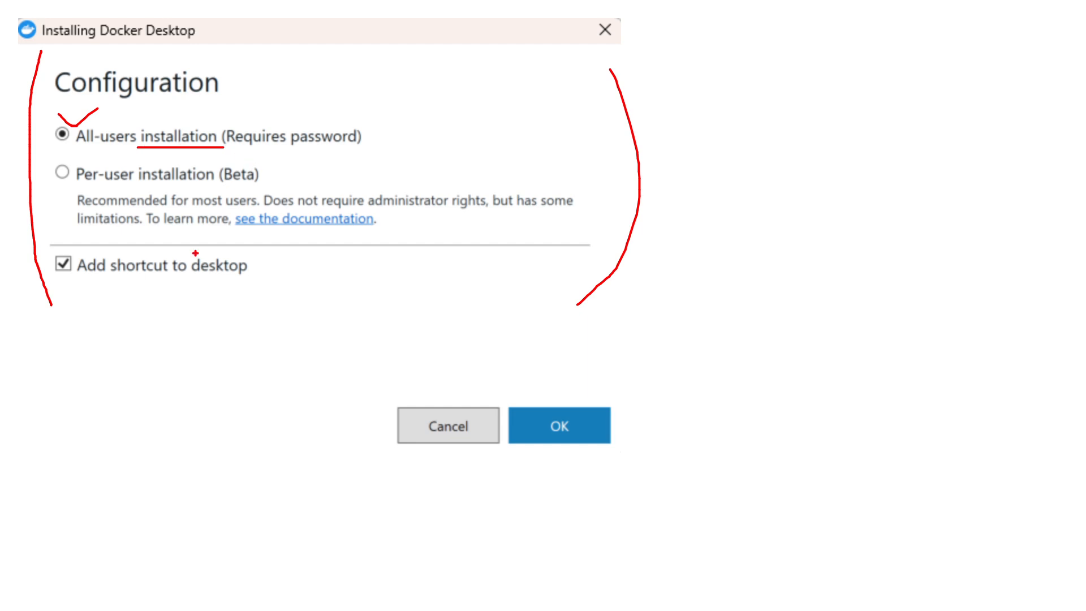
left_click_drag(72, 277, 254, 276)
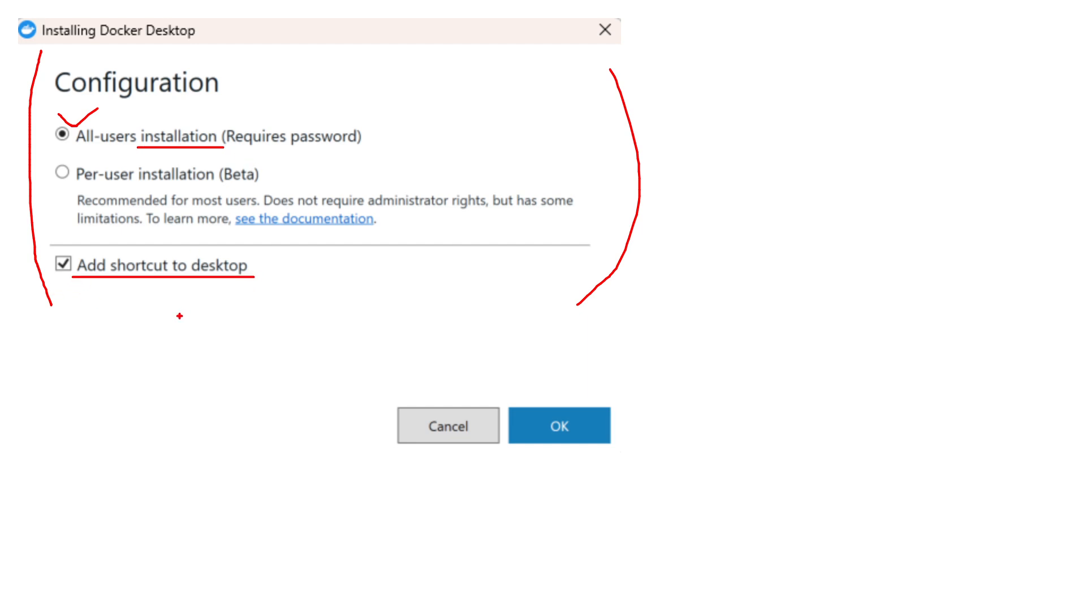
left_click_drag(123, 345, 215, 466)
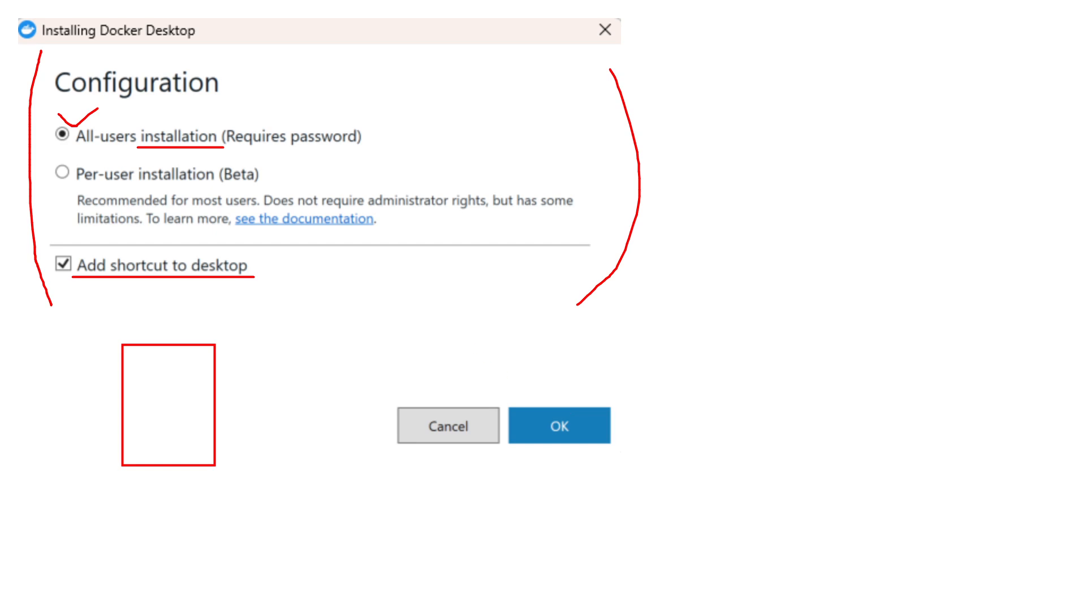
key("Escape")
key("ctrl+2")
left_click_drag(546, 387, 609, 387)
key("Escape")
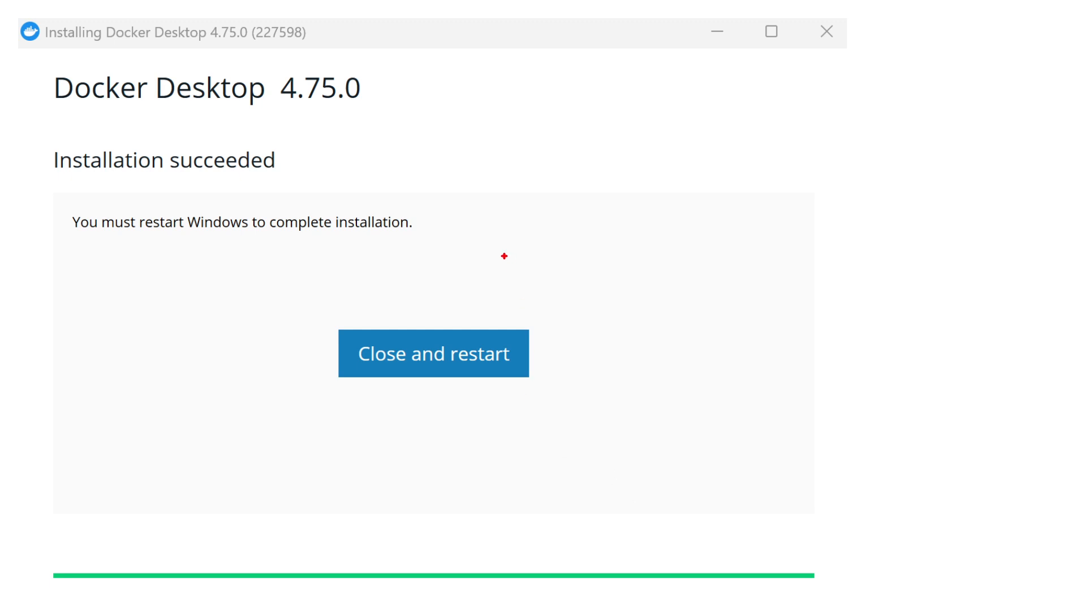
Add a text note 'WSL - Windows Subsystem for Linux 2' beside the installation result.
left_click_drag(458, 205, 459, 239)
type("WSL")
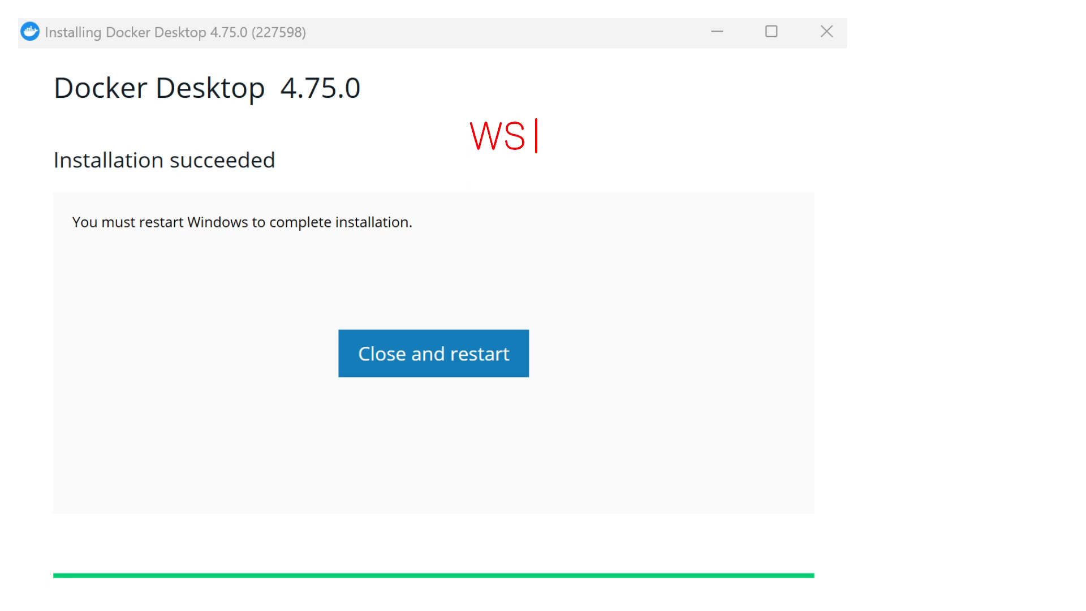
key("Return")
type("- Windows Su")
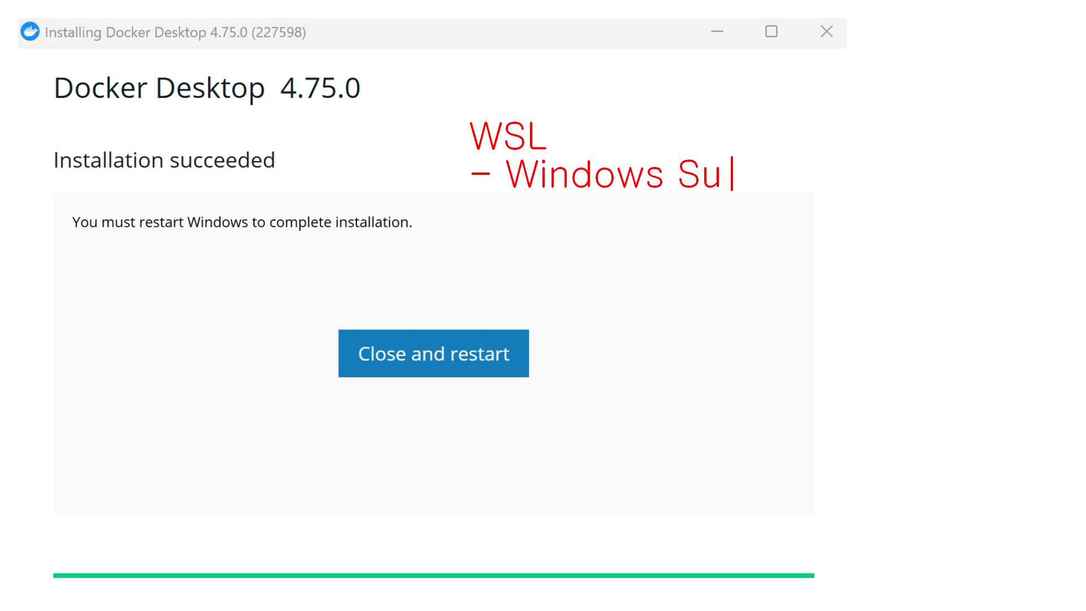
type("bsystem f")
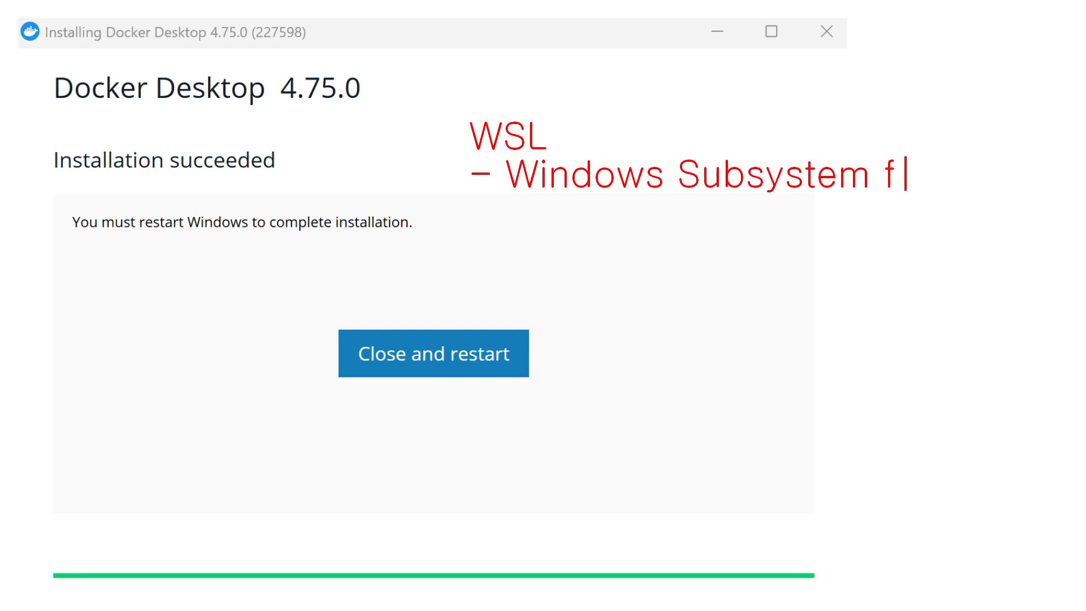
type("or Linux 2")
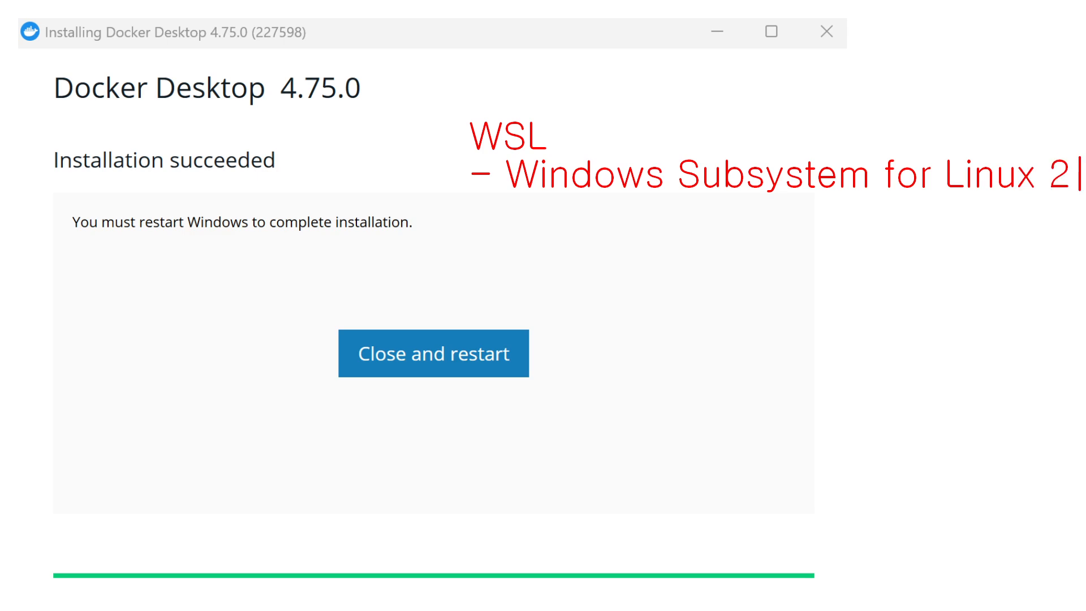
key("Return")
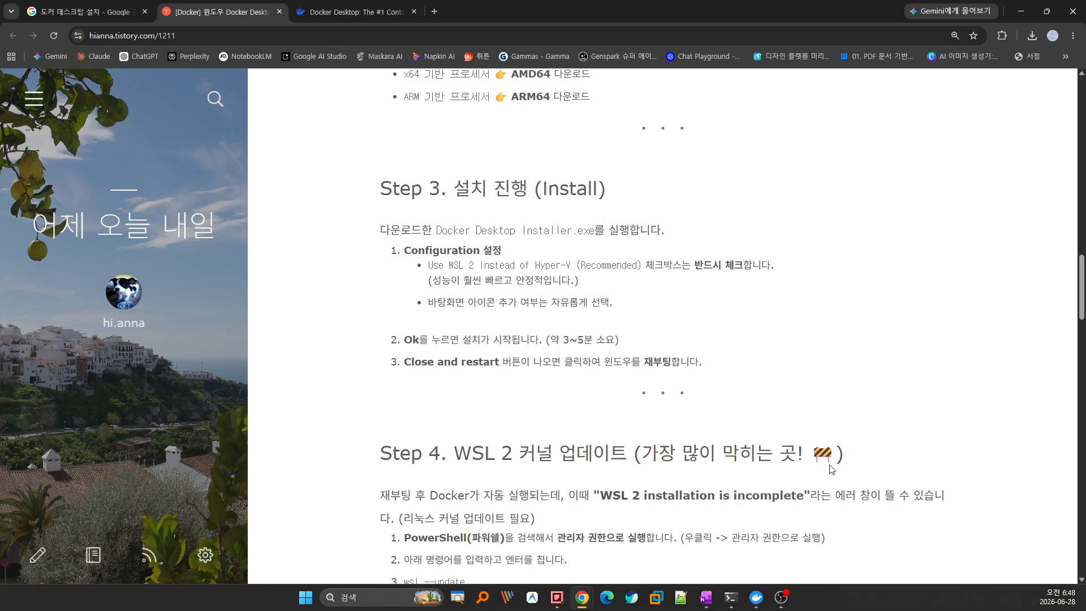
scroll(831, 467, "down", 2)
scroll(820, 437, "down", 2)
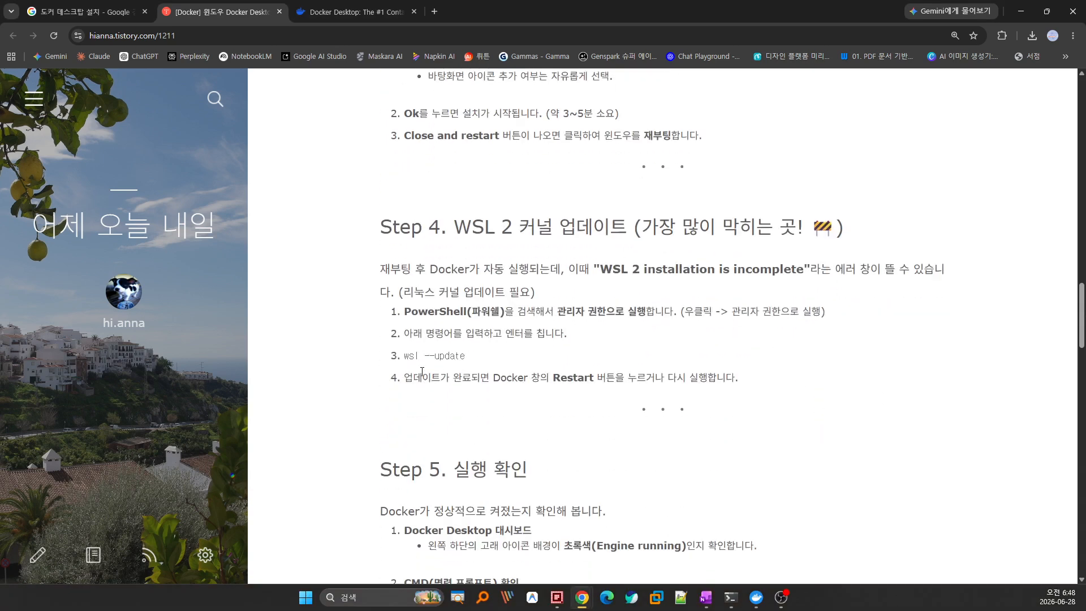
mouse_move(399, 346)
left_mouse_down()
mouse_move(467, 366)
mouse_move(478, 329)
mouse_move(458, 366)
mouse_move(403, 358)
left_mouse_up()
key("Escape")
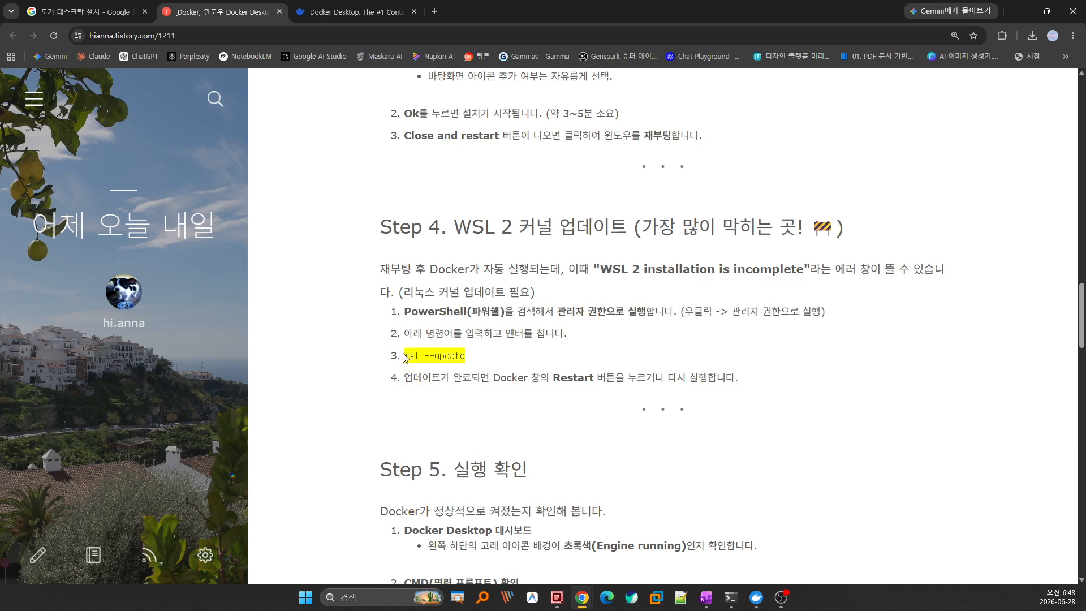
left_click(566, 359)
scroll(566, 359, "down", 4)
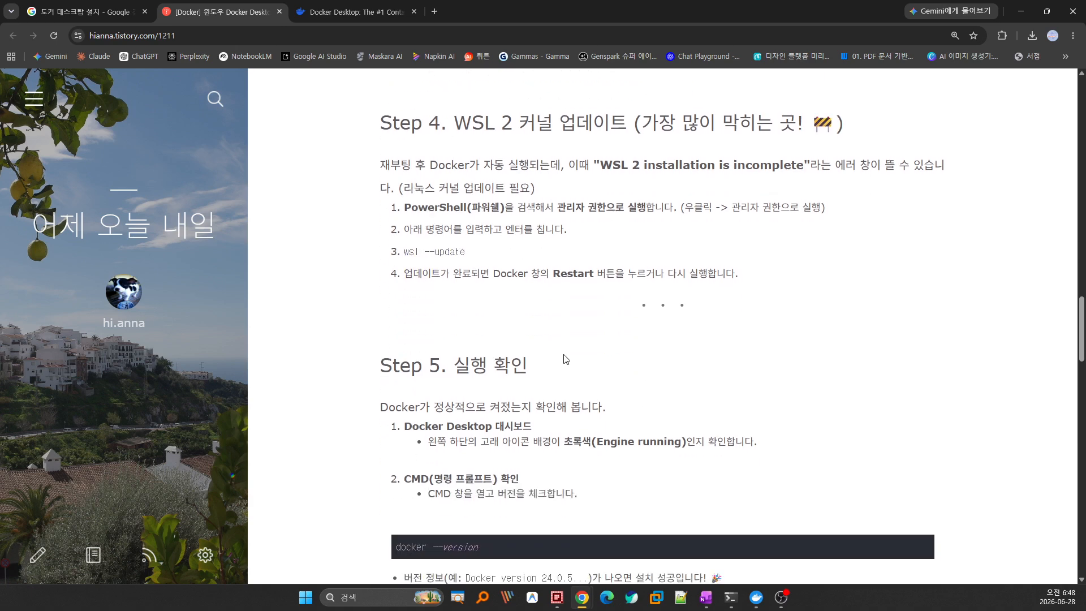
scroll(566, 358, "down", 1)
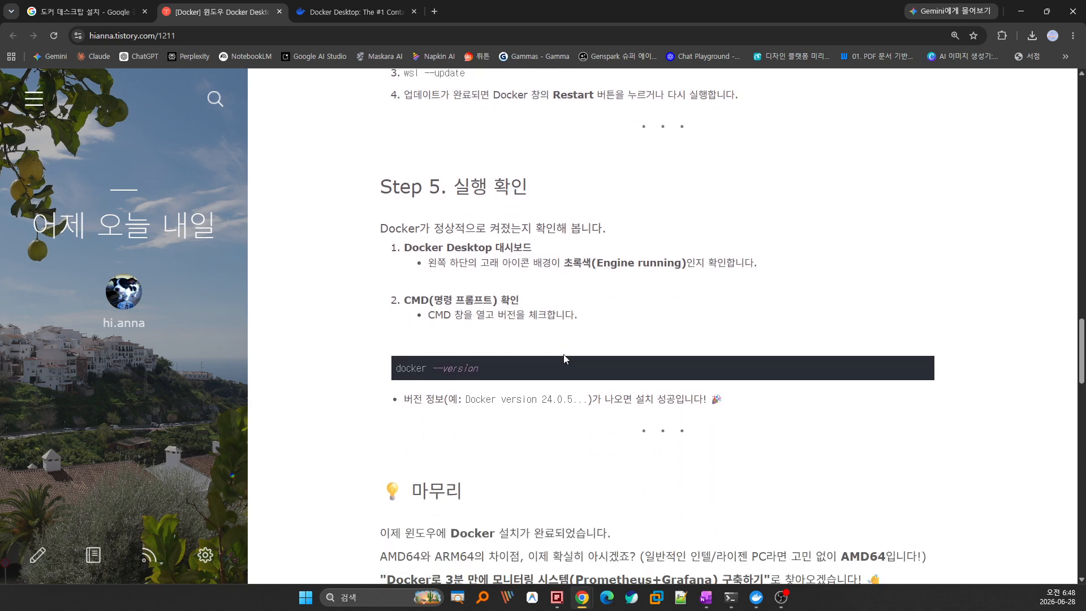
left_click_drag(536, 378, 399, 378)
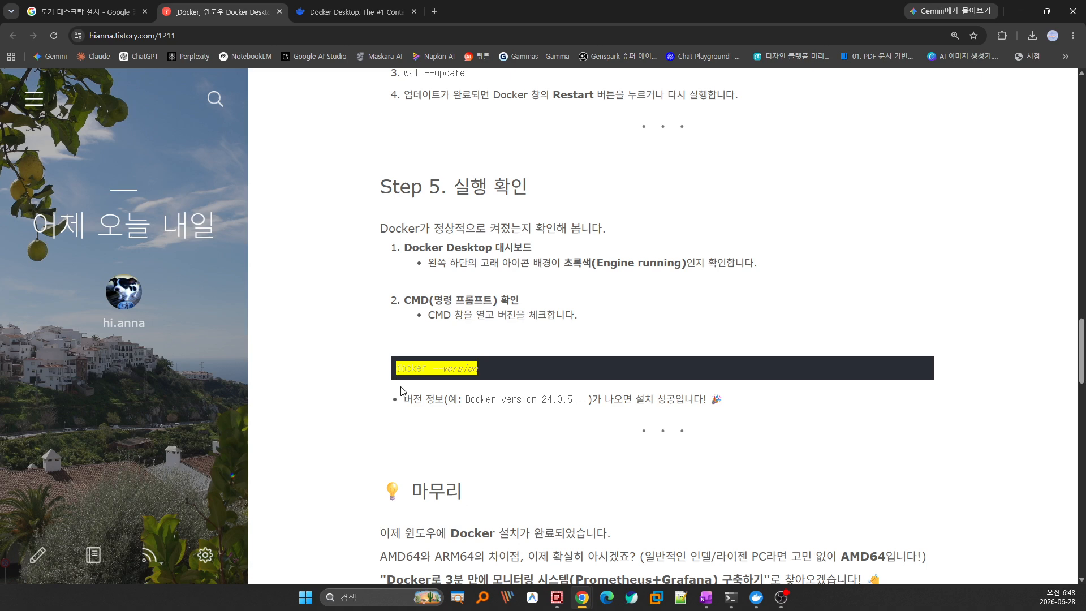
key("super+r")
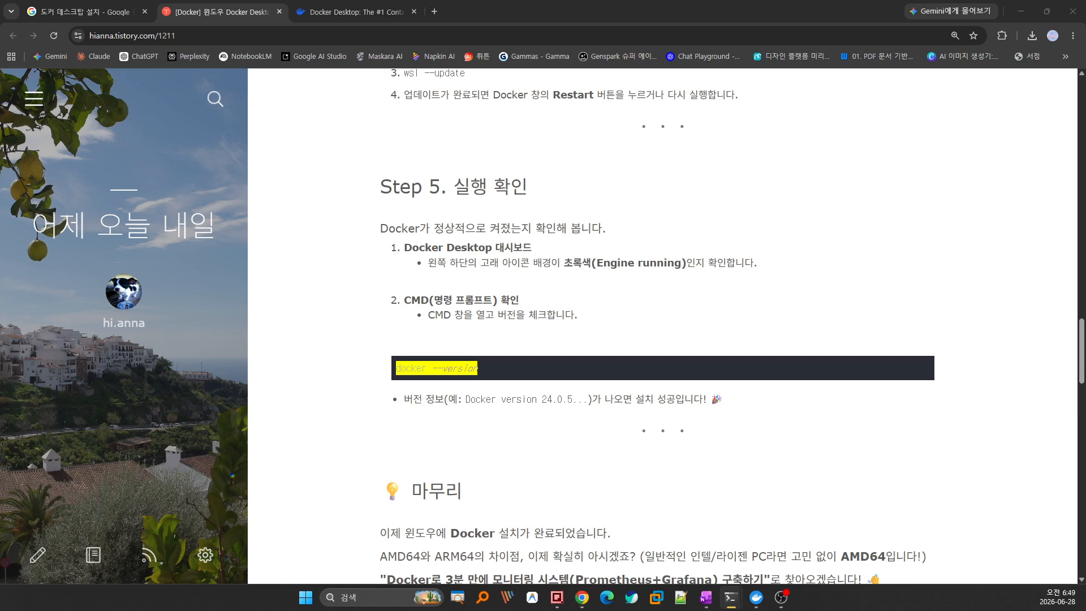
left_click_drag(559, 410, 720, 150)
Run docker --version in PowerShell, showing version 29.5.2, build 79eb04c, and move the window aside.
type("doc")
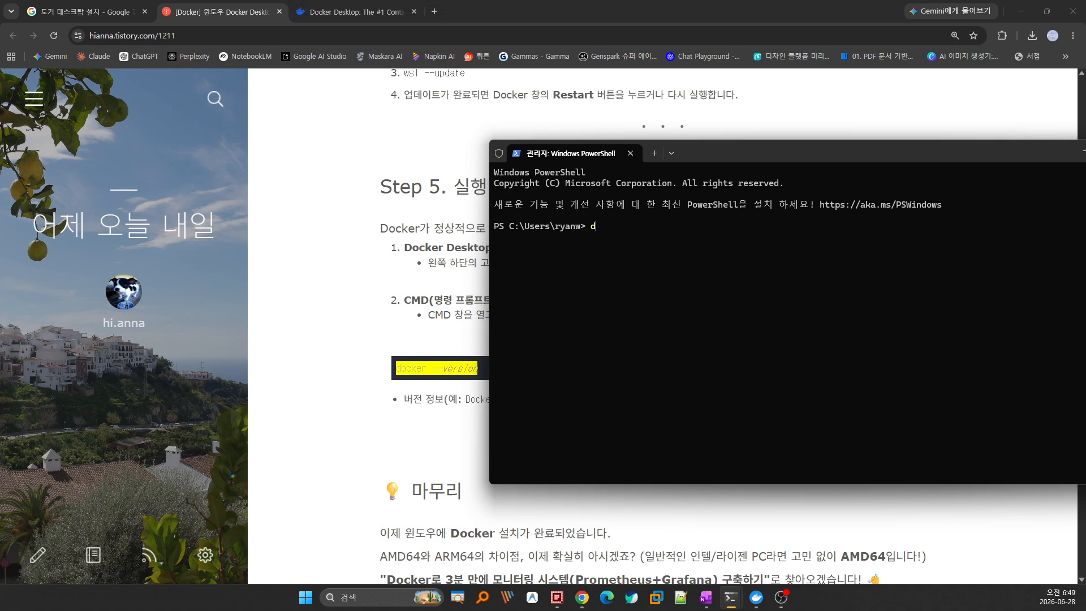
type("ker --version")
key("Return")
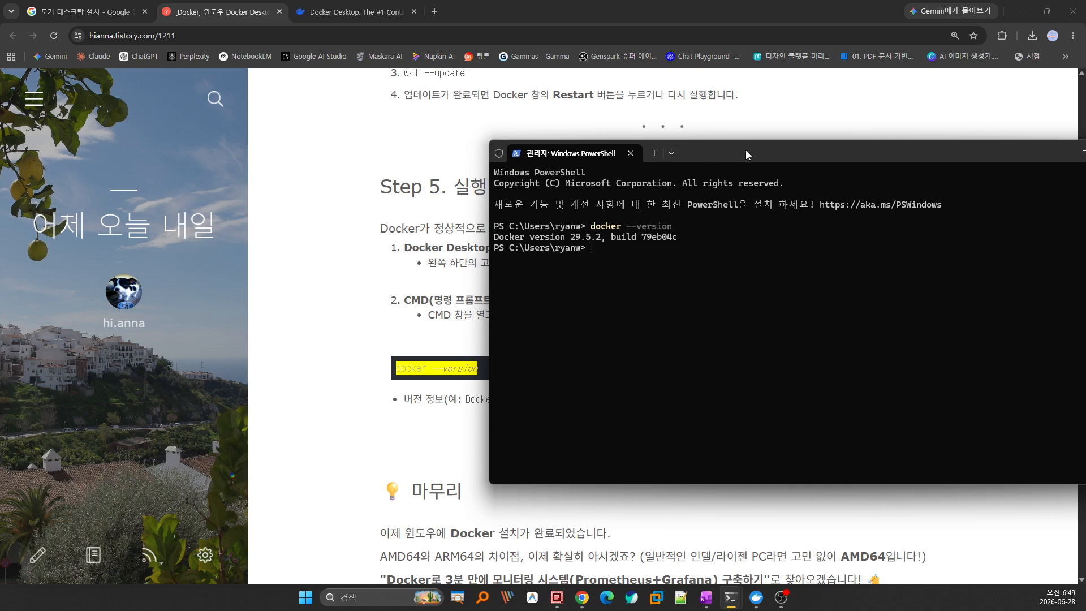
left_click_drag(751, 152, 453, 610)
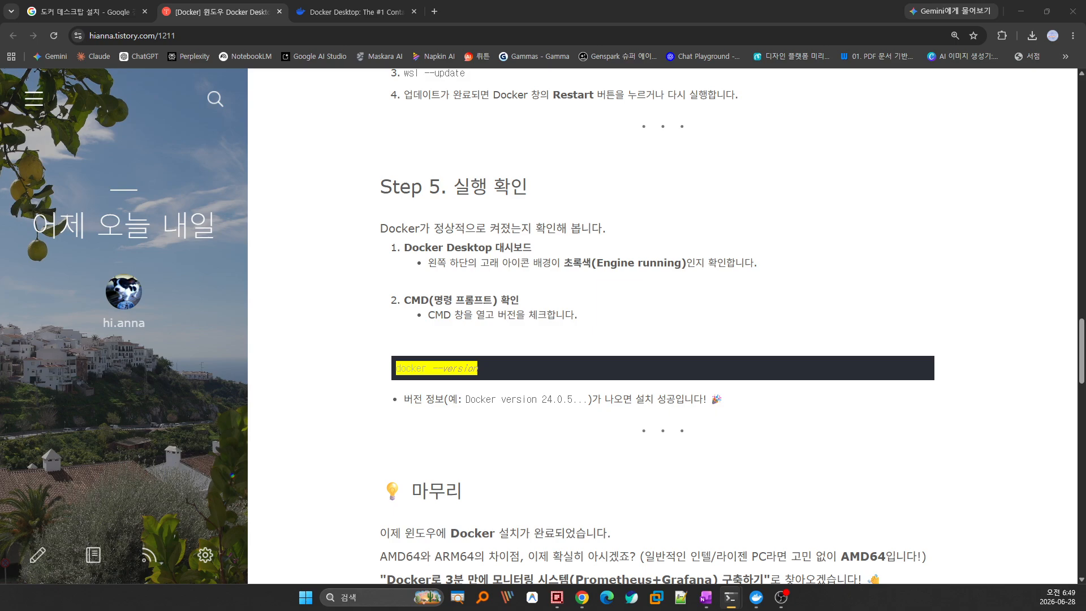
Bring Docker Desktop into view and maximize it on its empty Containers page.
scroll(843, 362, "down", 10)
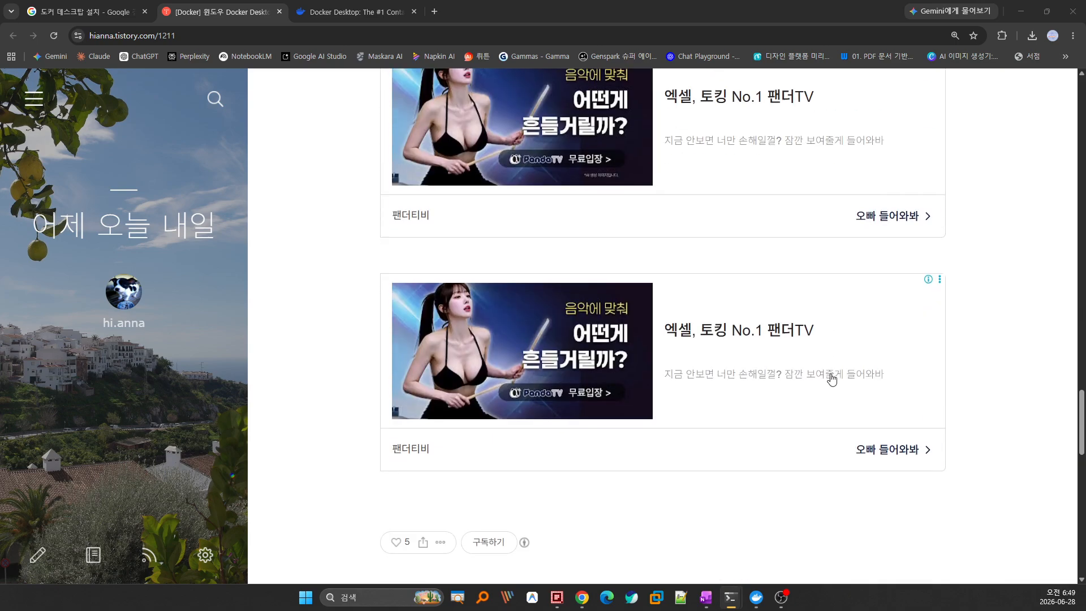
scroll(832, 379, "up", 10)
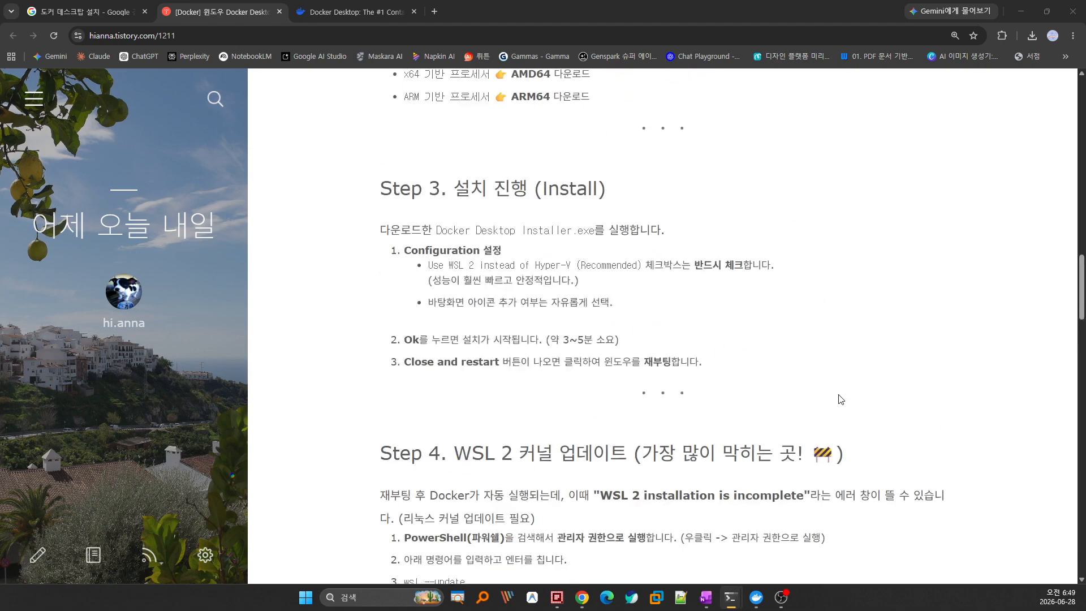
scroll(841, 400, "up", 6)
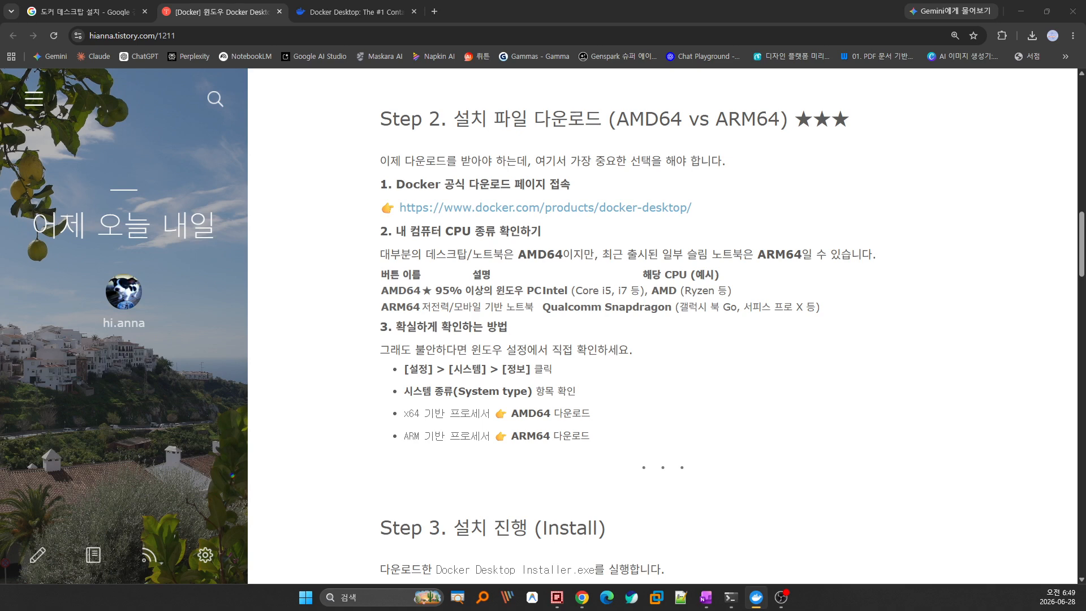
left_click_drag(170, 588, 473, 120)
double_click(473, 121)
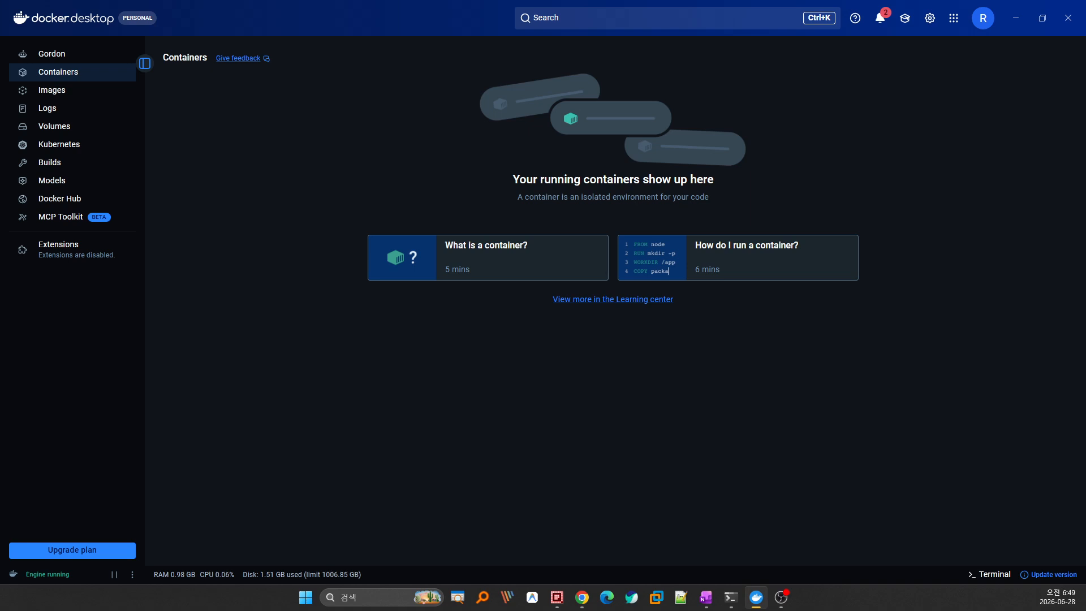
Show the empty local Images list and open the image search panel.
left_click(706, 598)
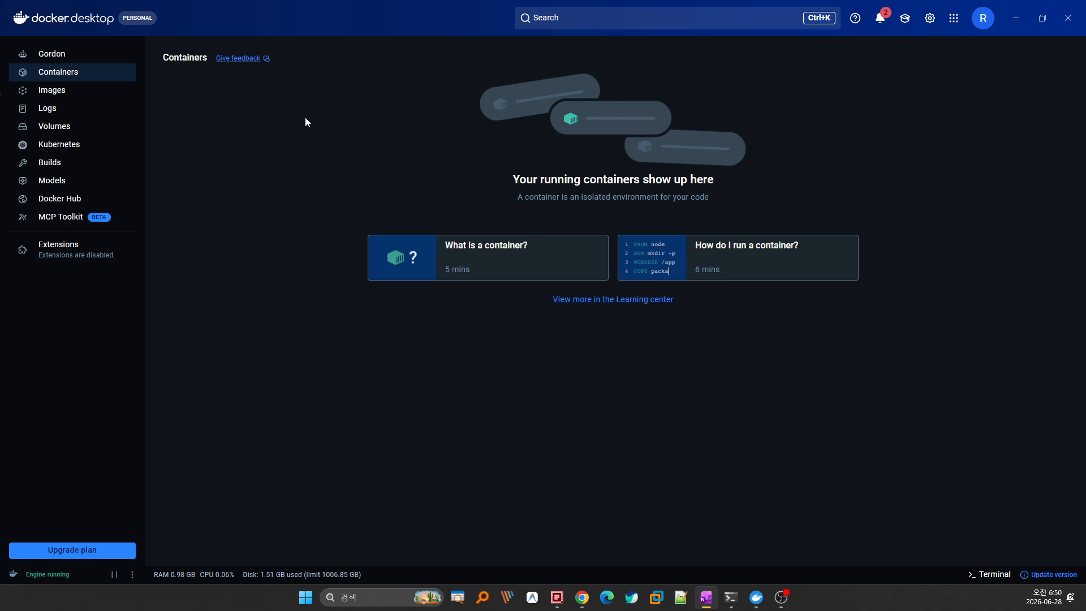
left_click(86, 94)
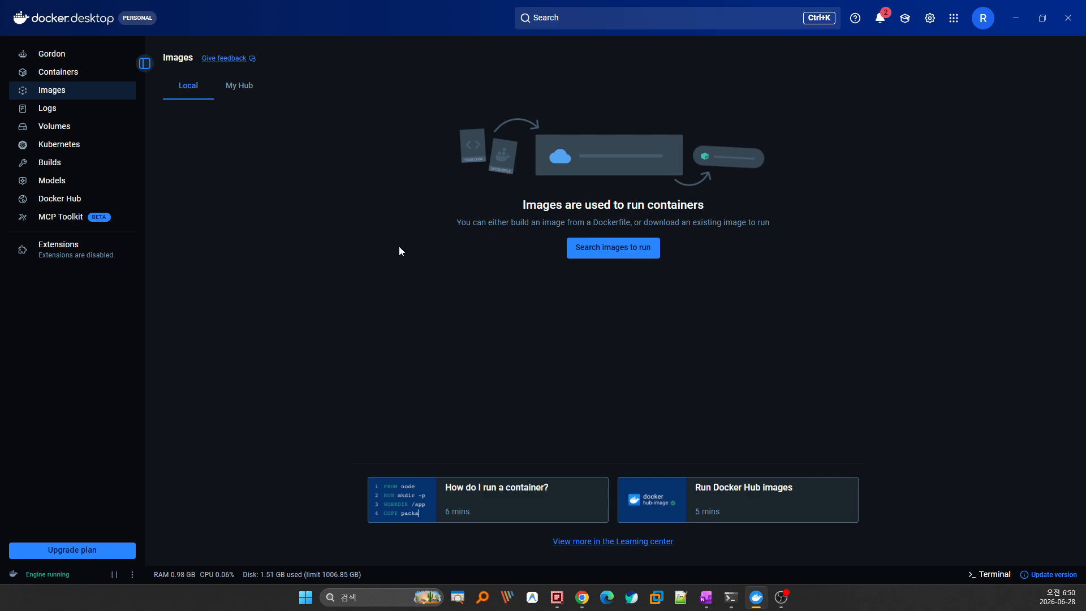
left_click(612, 19)
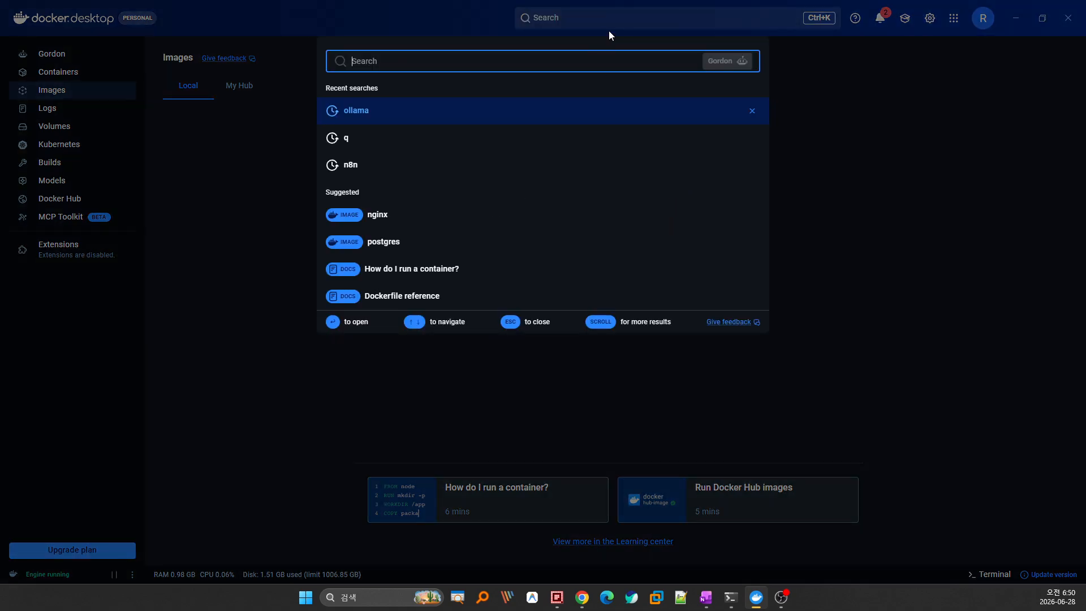
Search for 'n8n' and open the n8nio/n8n image's full details.
type("n8n")
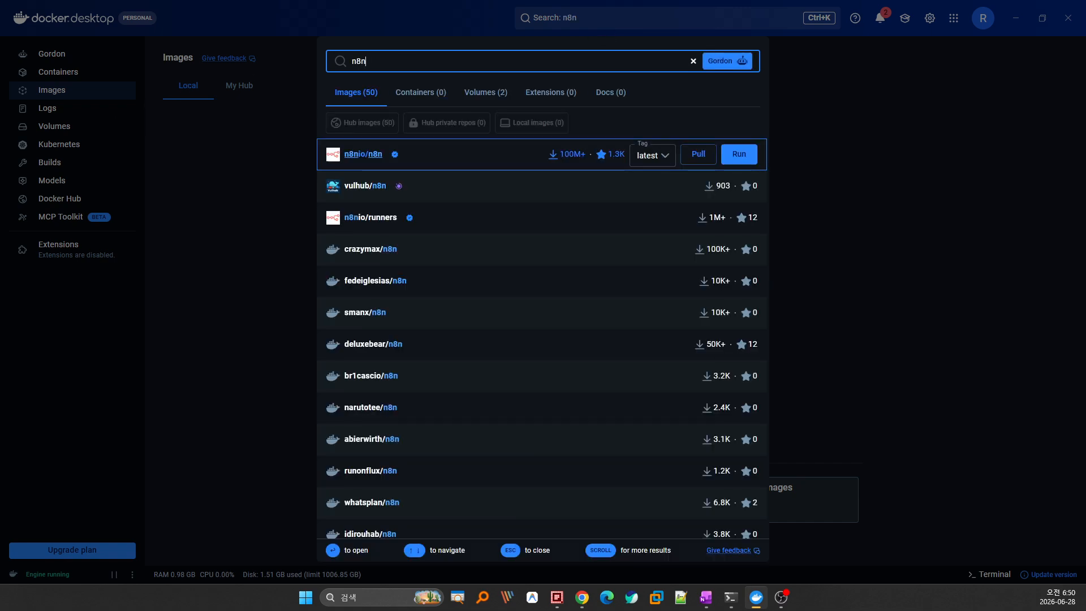
left_click(0, 93)
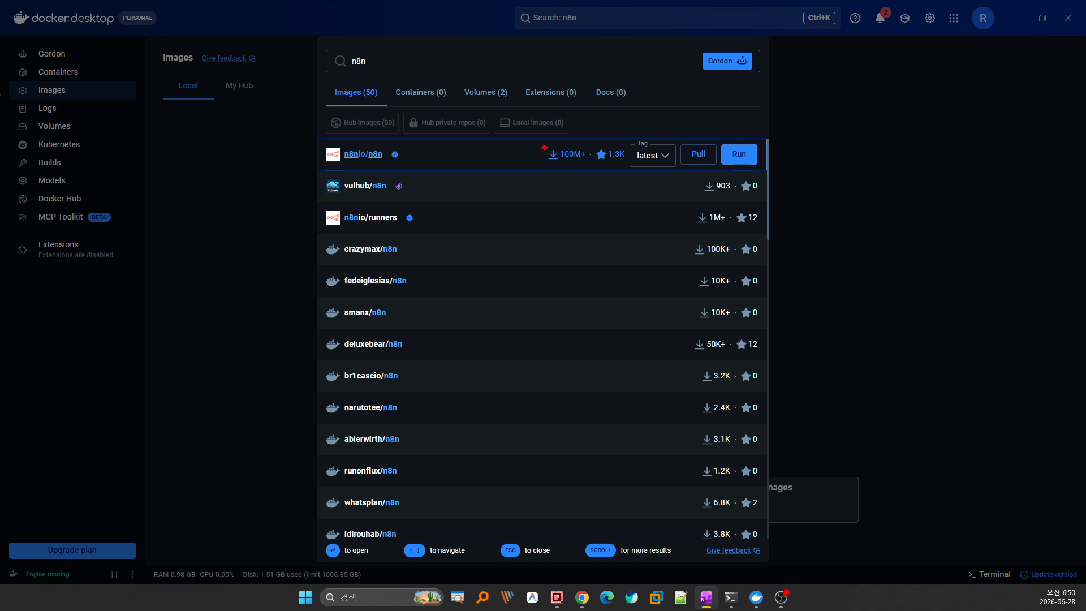
left_click_drag(542, 142, 630, 166)
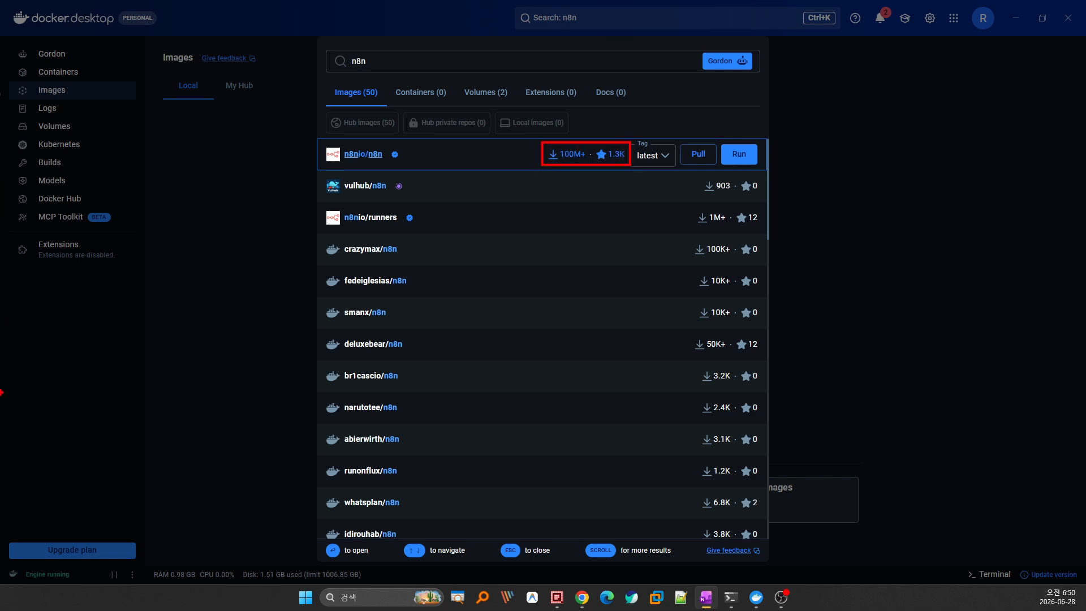
key("Escape")
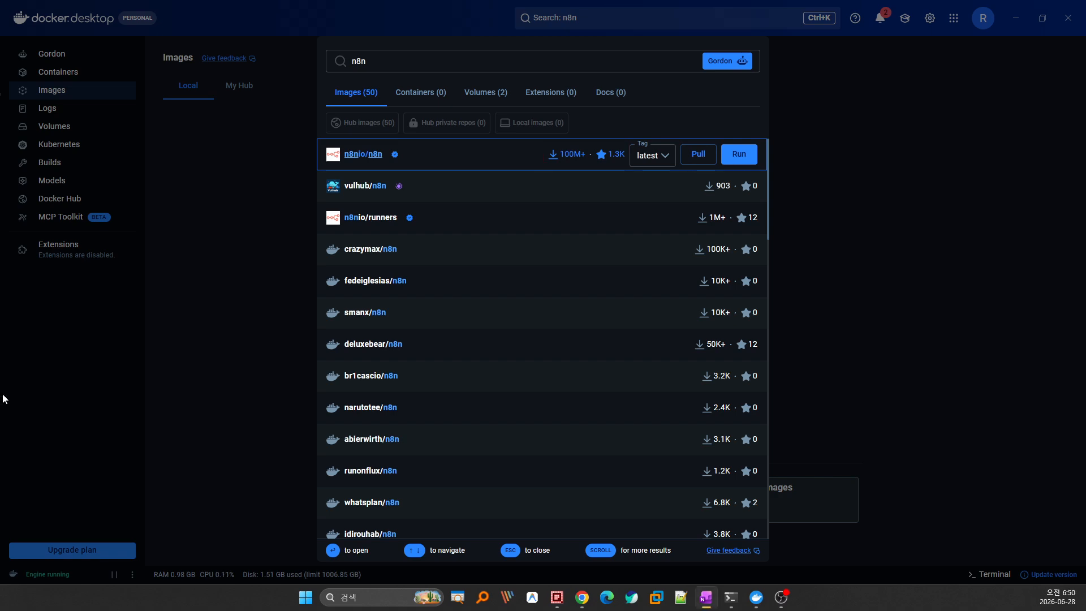
left_click(449, 157)
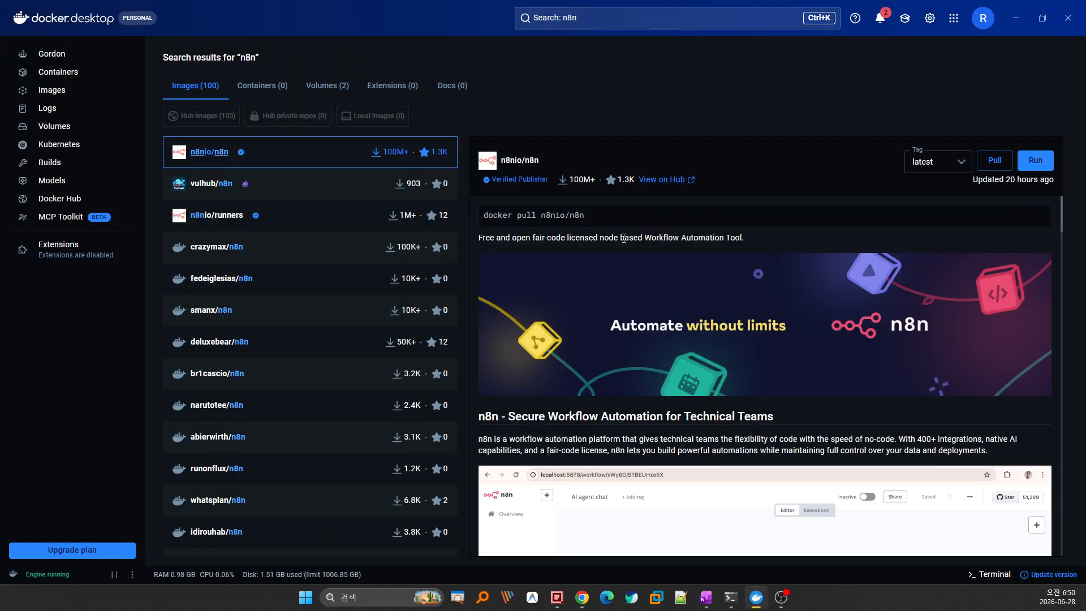
Pull the n8nio/n8n image with tag latest (2.46 GB).
scroll(622, 234, "down", 10)
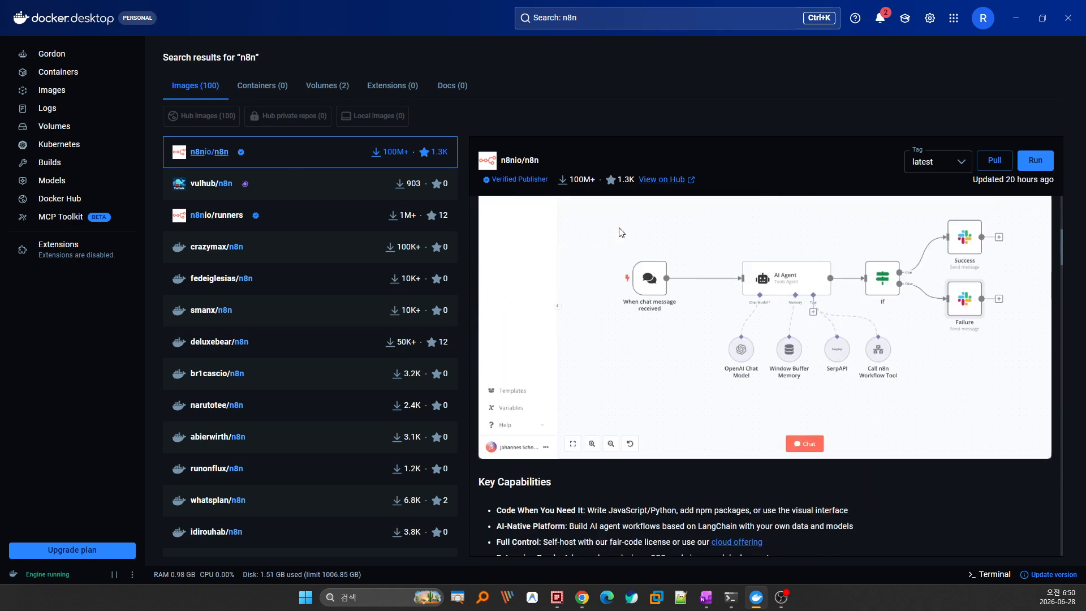
scroll(619, 227, "down", 15)
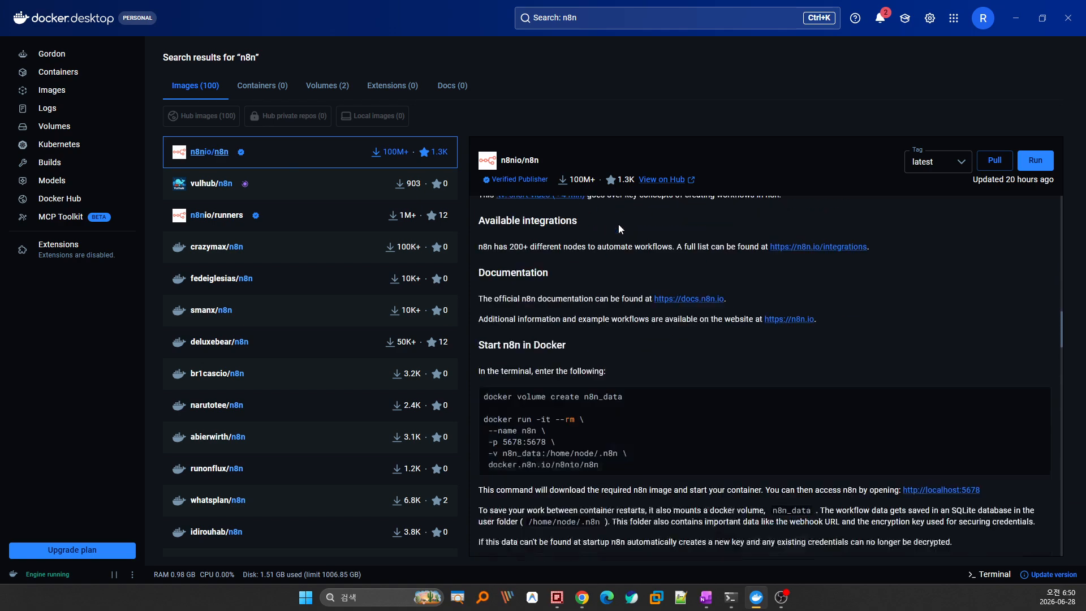
scroll(619, 226, "down", 15)
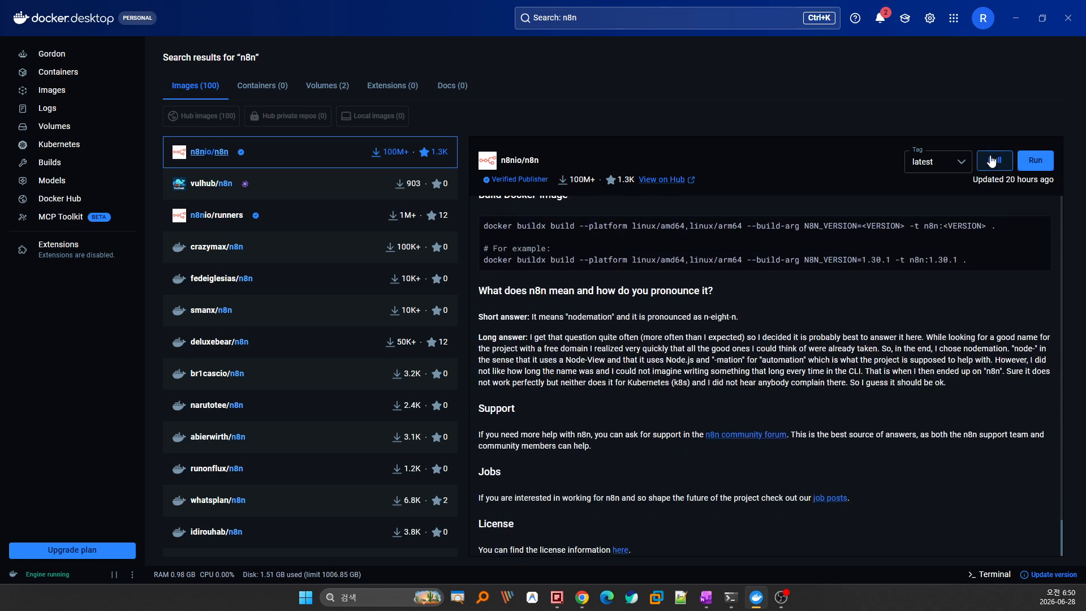
left_click(991, 161)
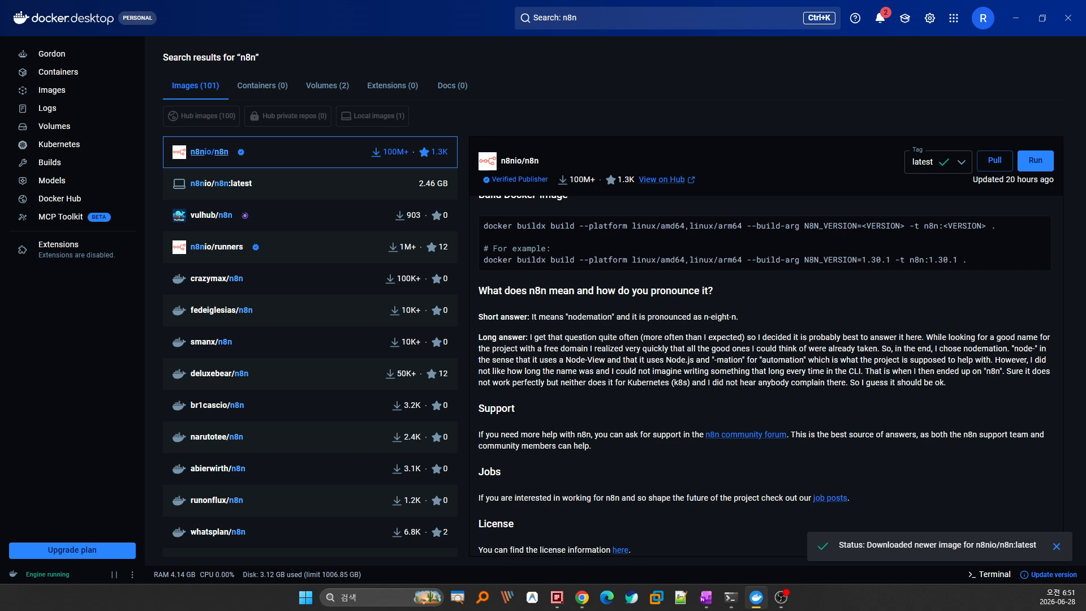
Start a new container from the local n8nio/n8n:latest image, expanding Optional settings.
left_click(64, 92)
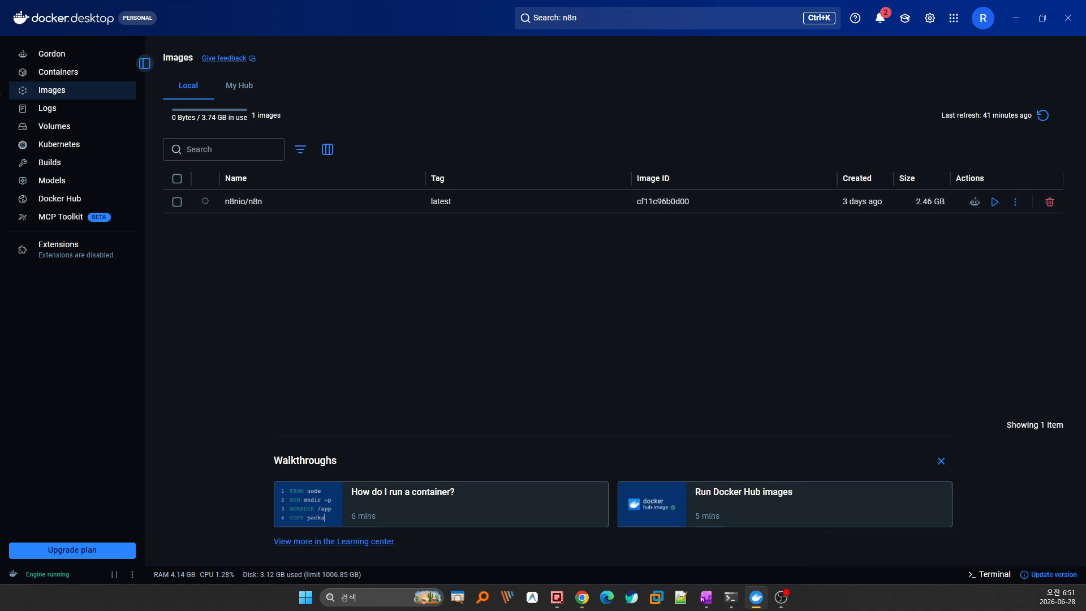
key("alt+Tab")
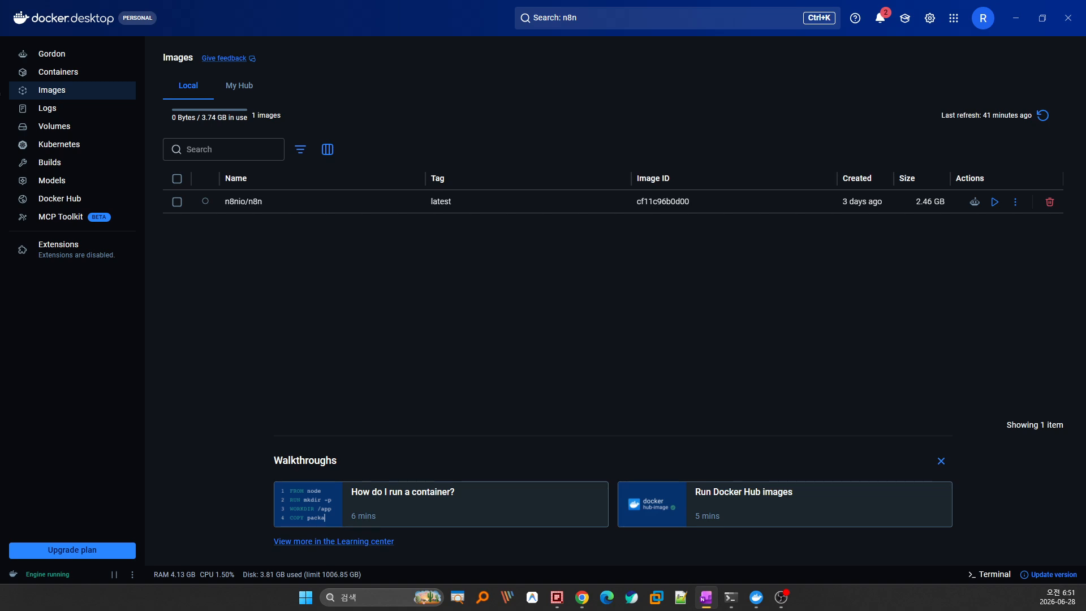
left_click(758, 208)
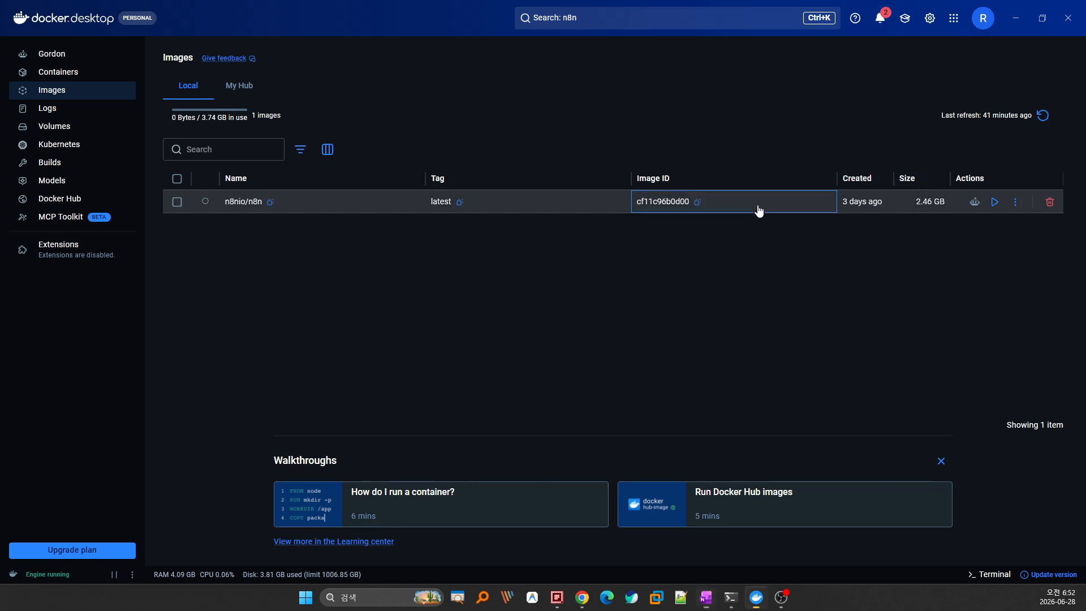
left_click(971, 86)
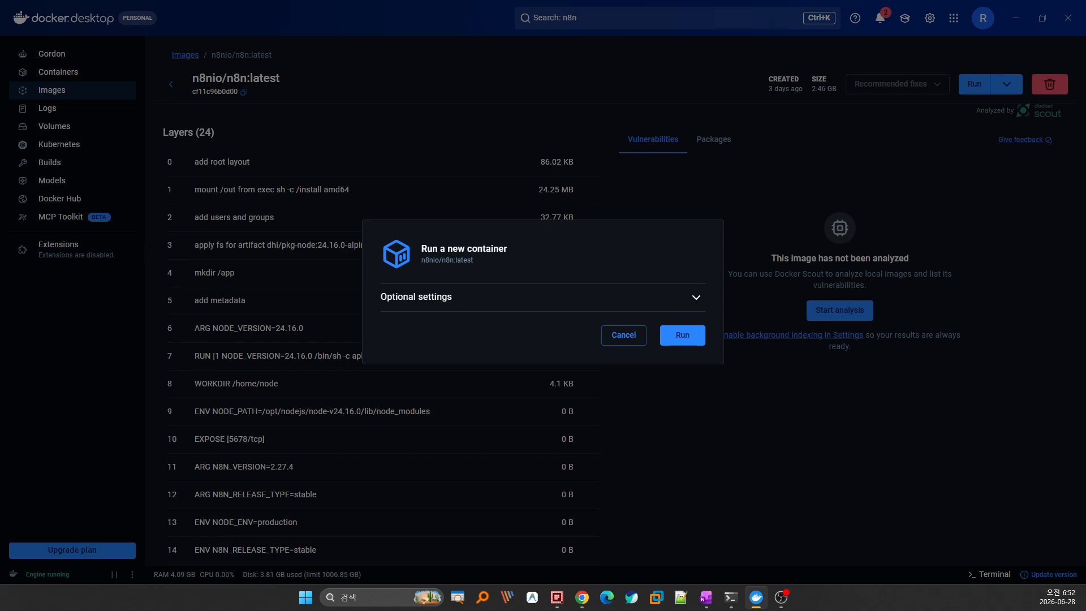
left_click(0, 91)
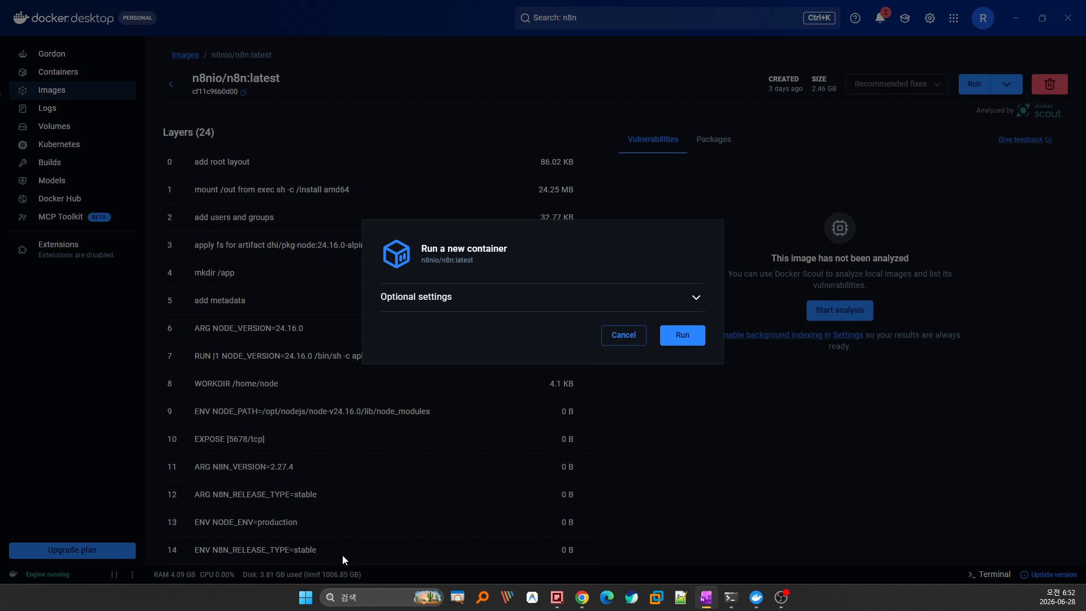
left_click(444, 309)
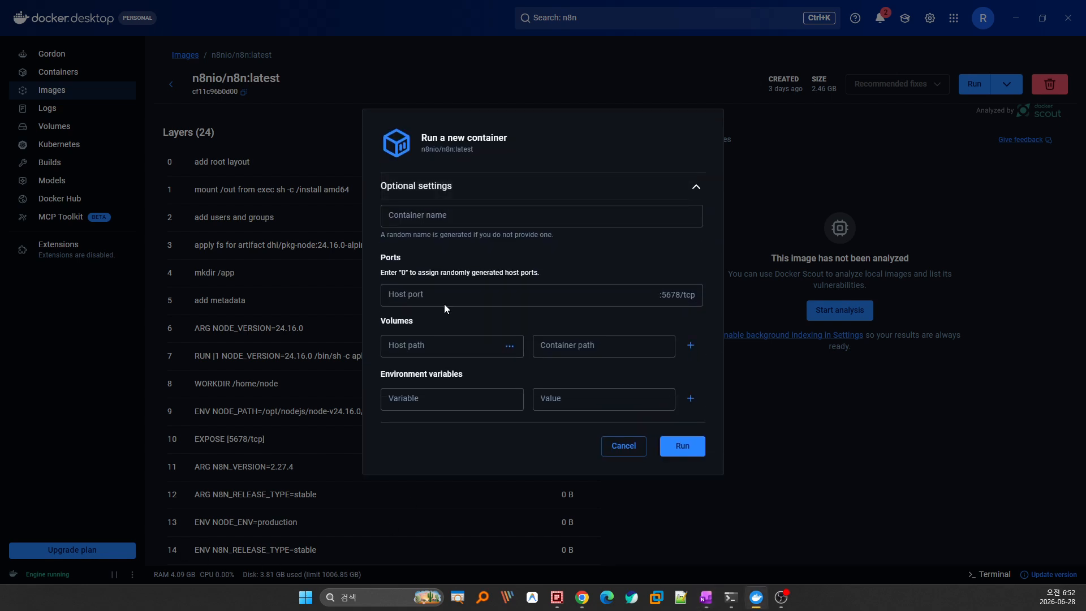
Name the container n8n-autocoder and map host port 5678.
left_click(453, 210)
type("n")
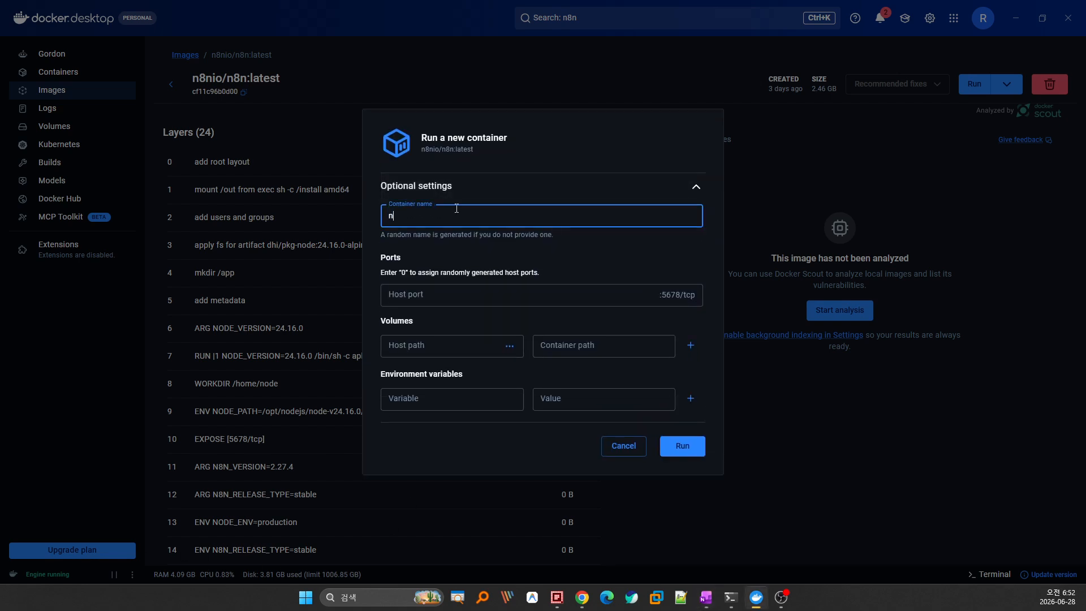
type("8n-autocoder")
key("alt+Tab")
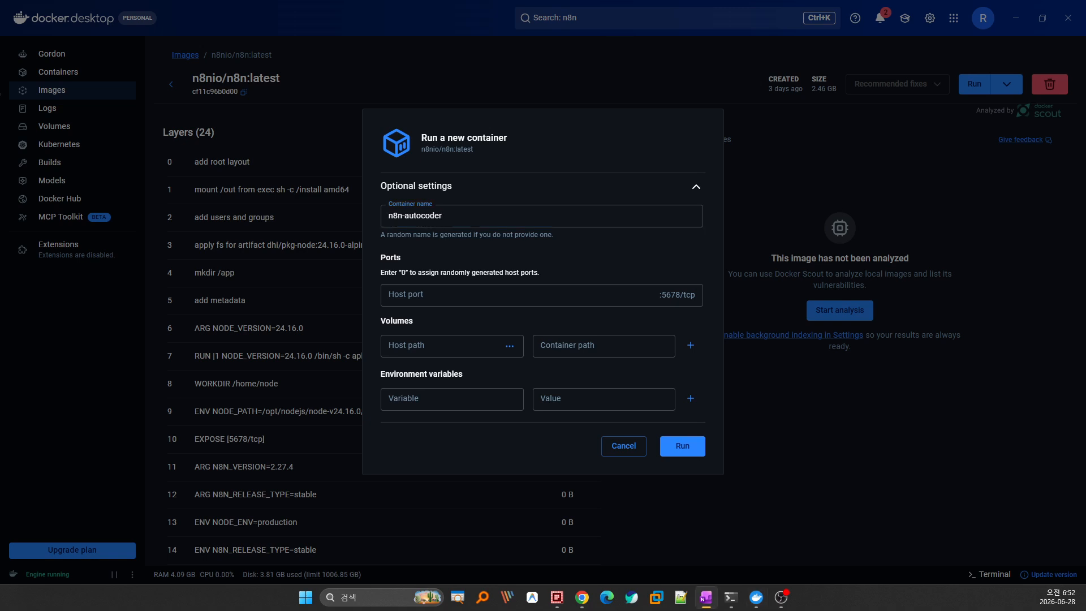
left_click(453, 290)
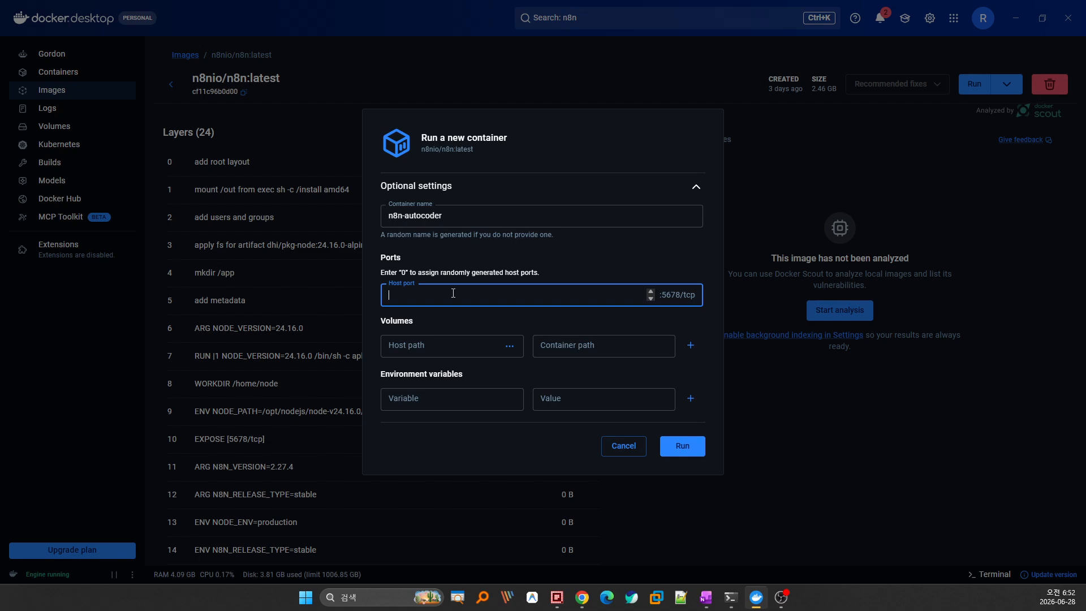
type("5678")
Mount host folder C:\AutoCoder at container path /home/node/.n8n.
left_click(509, 346)
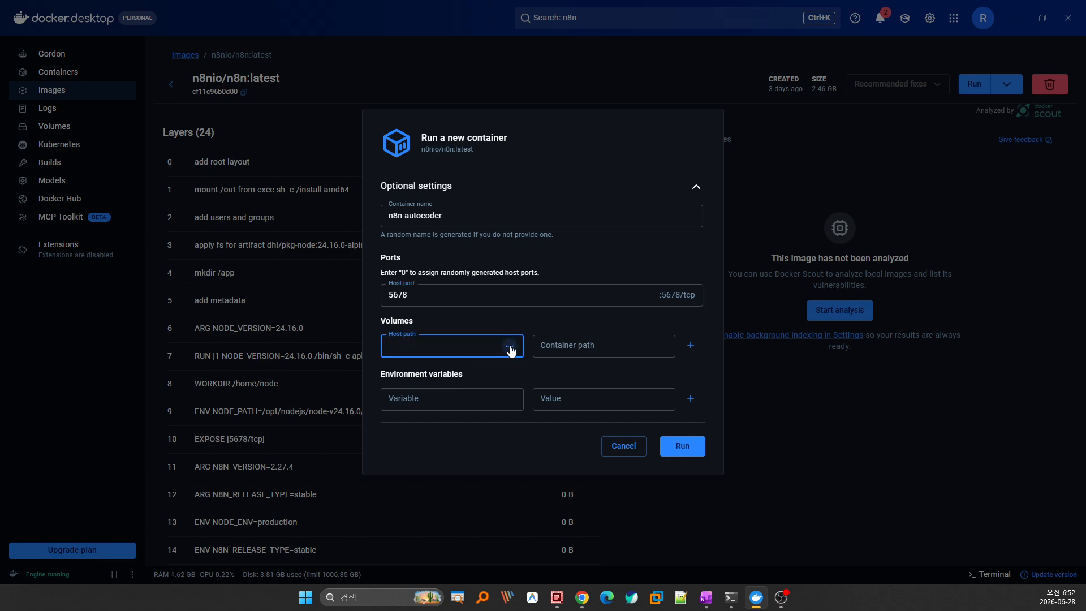
type("C:\\AutoCoder")
left_click(0, 94)
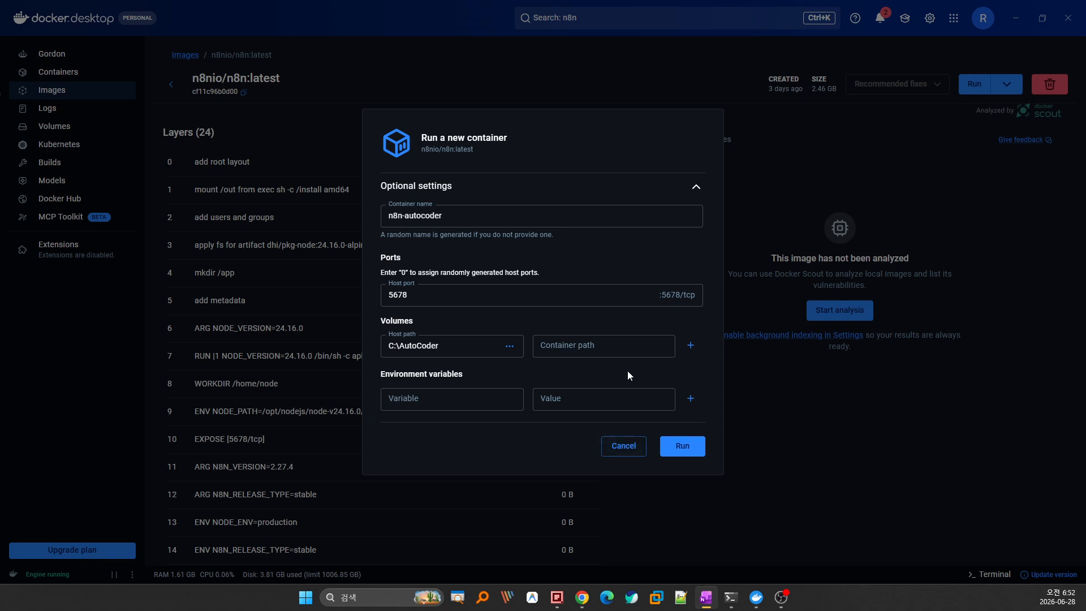
left_click(600, 343)
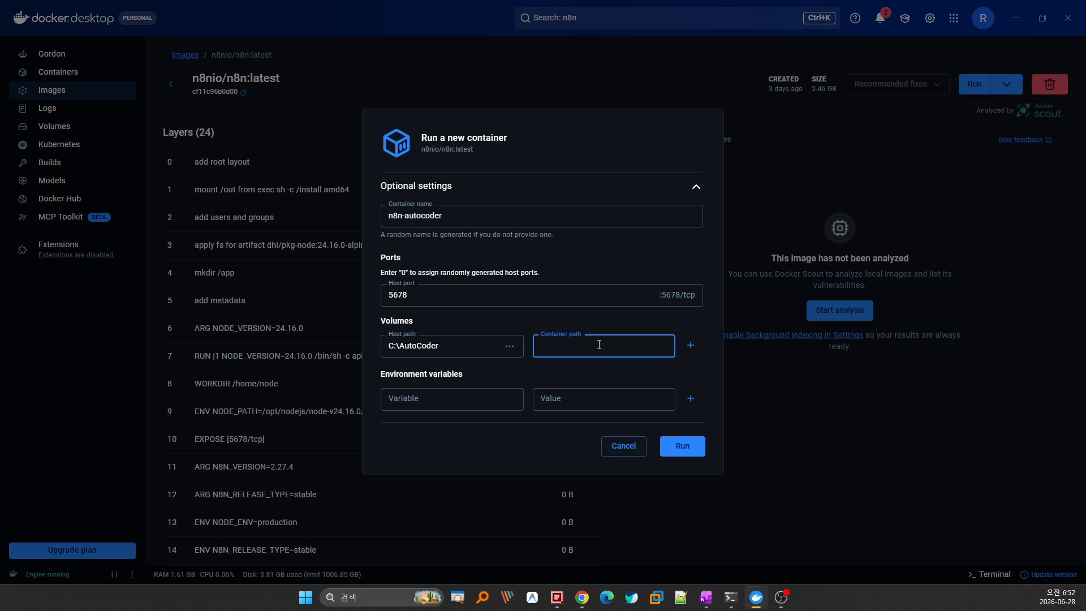
type("/home/node/.n8n")
key("alt+Tab")
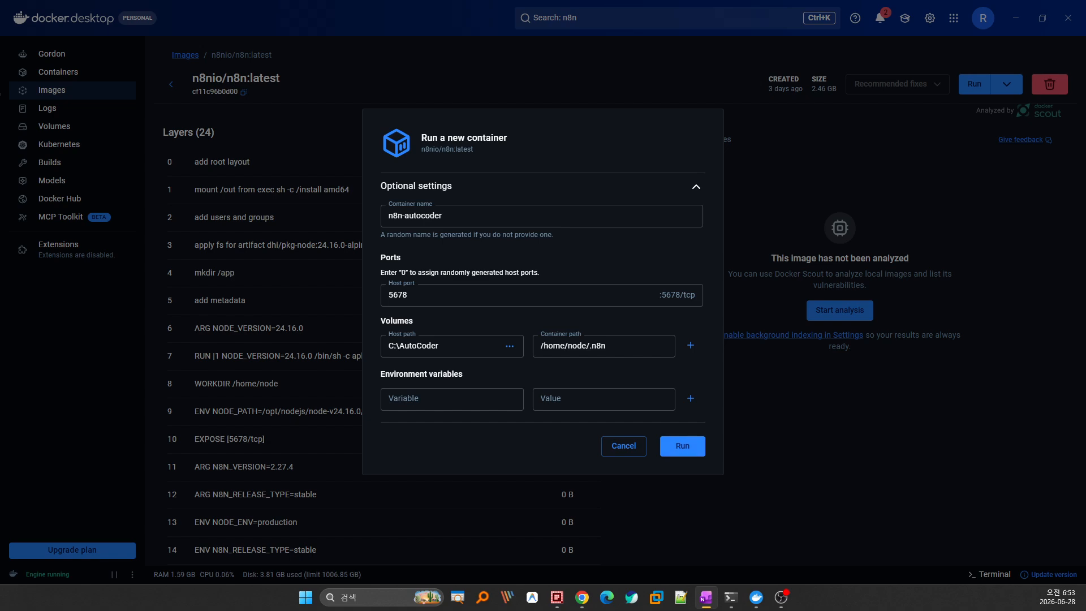
Run n8n-autocoder until its logs show the editor at localhost:5678, then view Images.
left_click(694, 449)
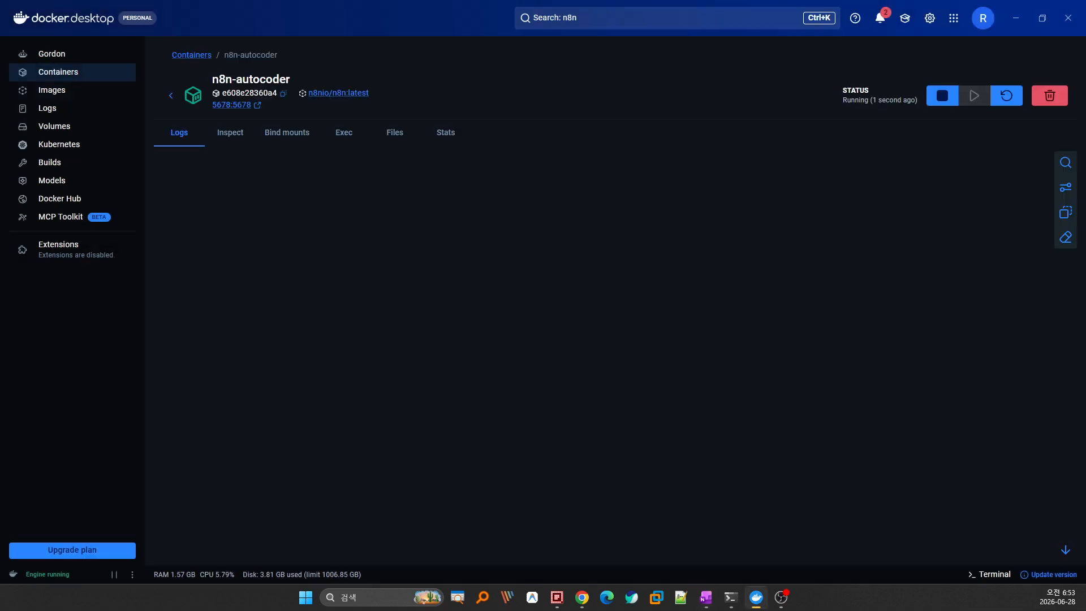
key("alt+Tab")
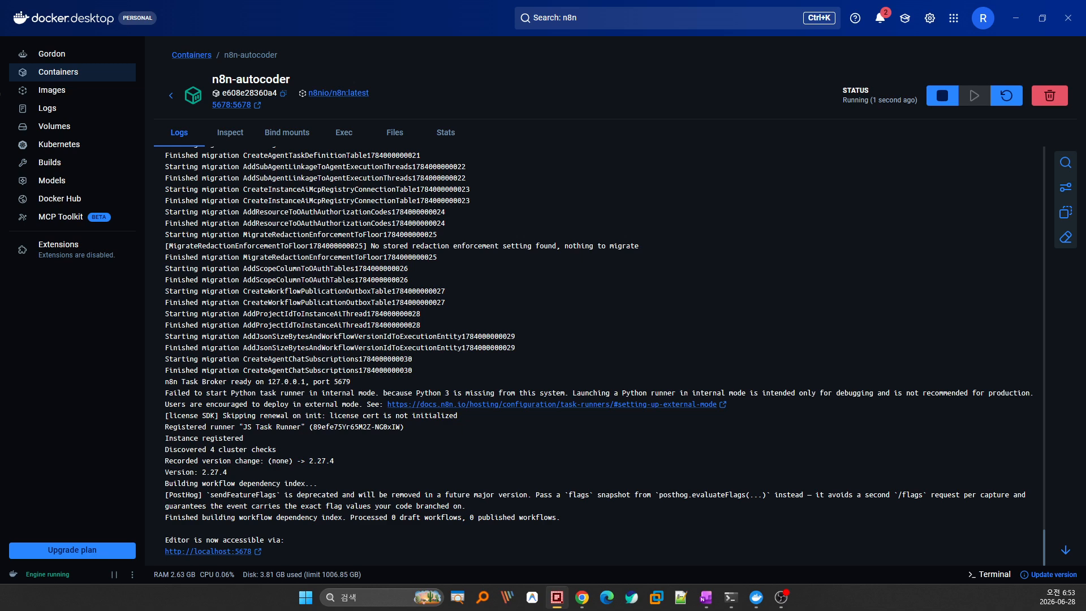
left_click(76, 90)
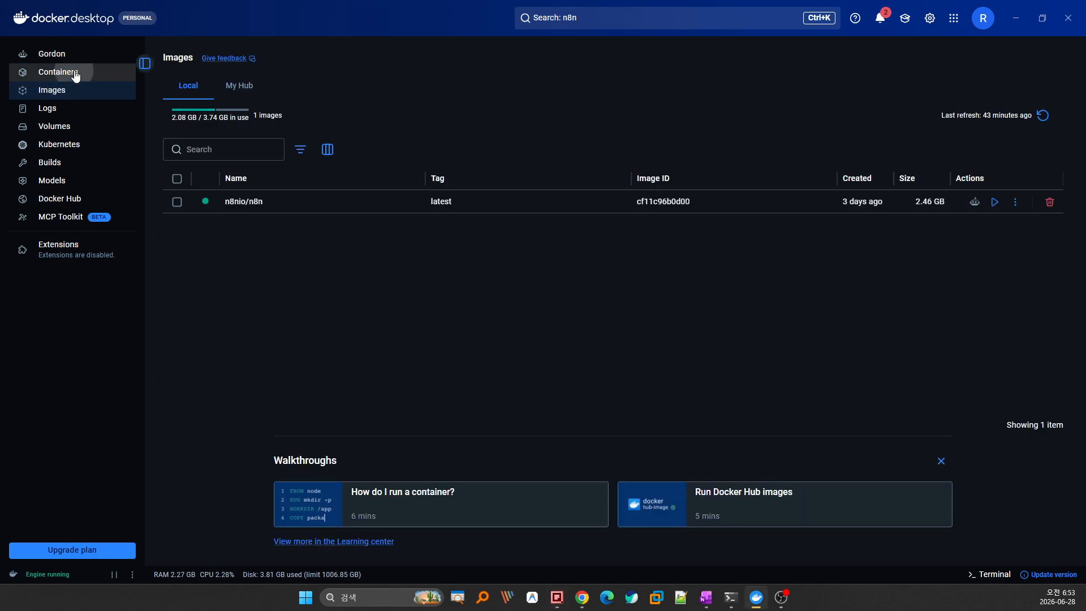
Open n8n-autocoder's 5678:5678 port link in the browser, then return to Containers.
left_click(73, 75)
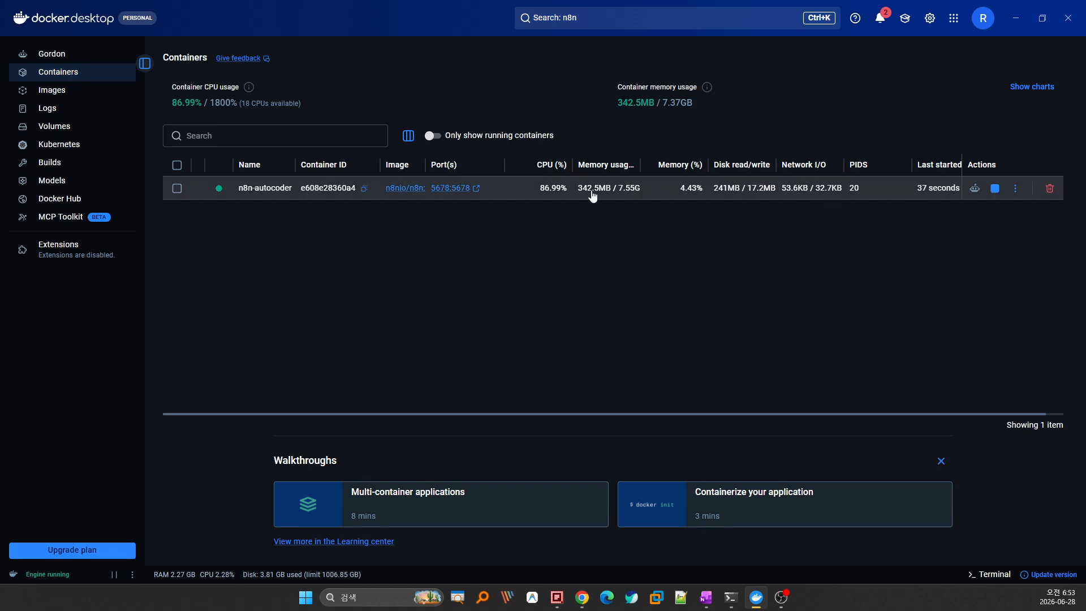
left_click(0, 93)
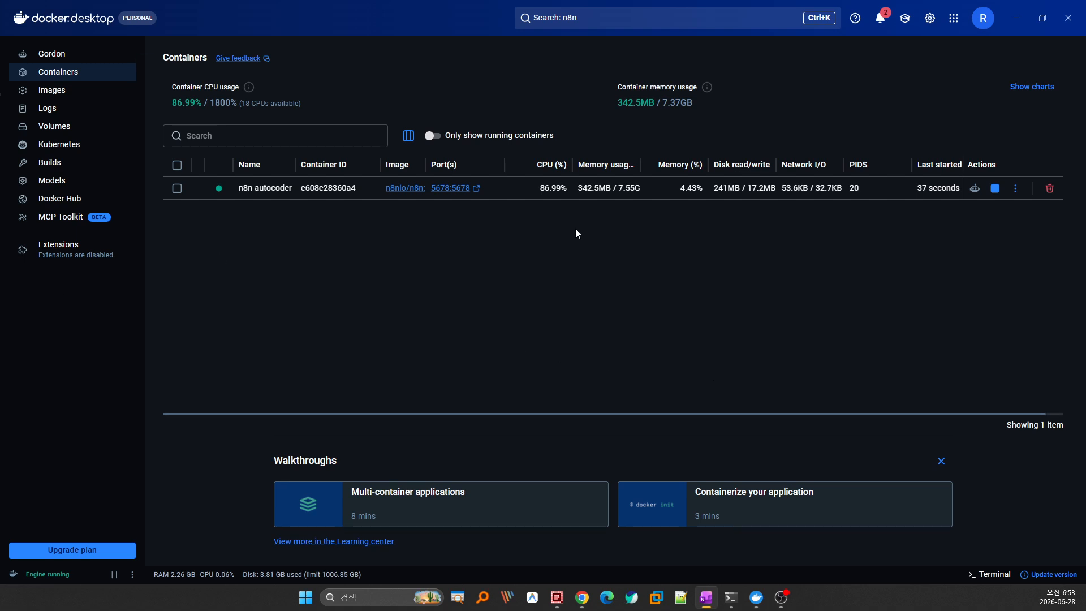
left_click(461, 190)
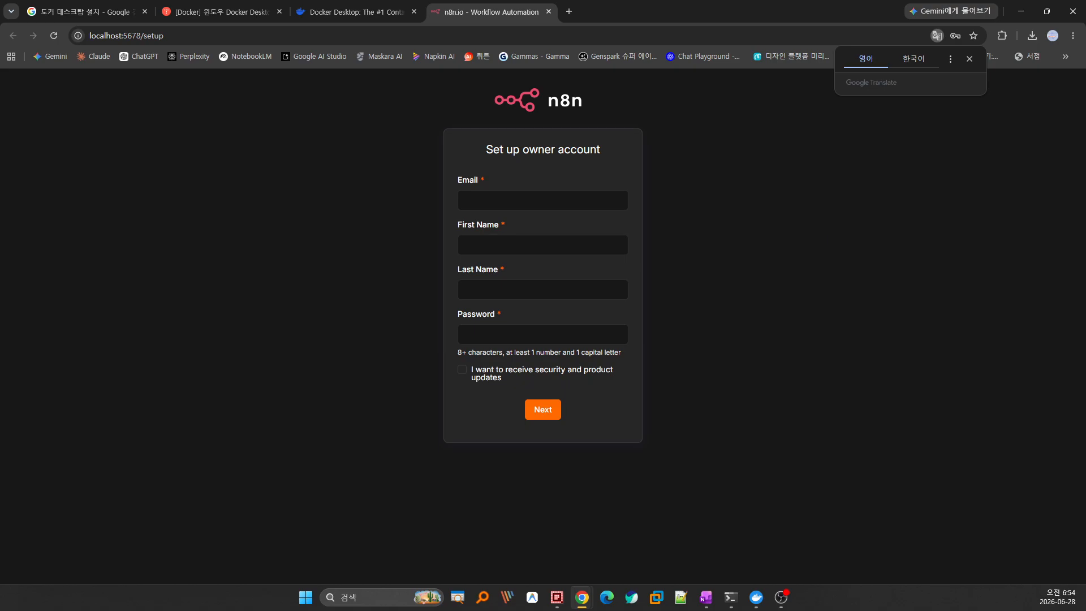
key("alt+Tab")
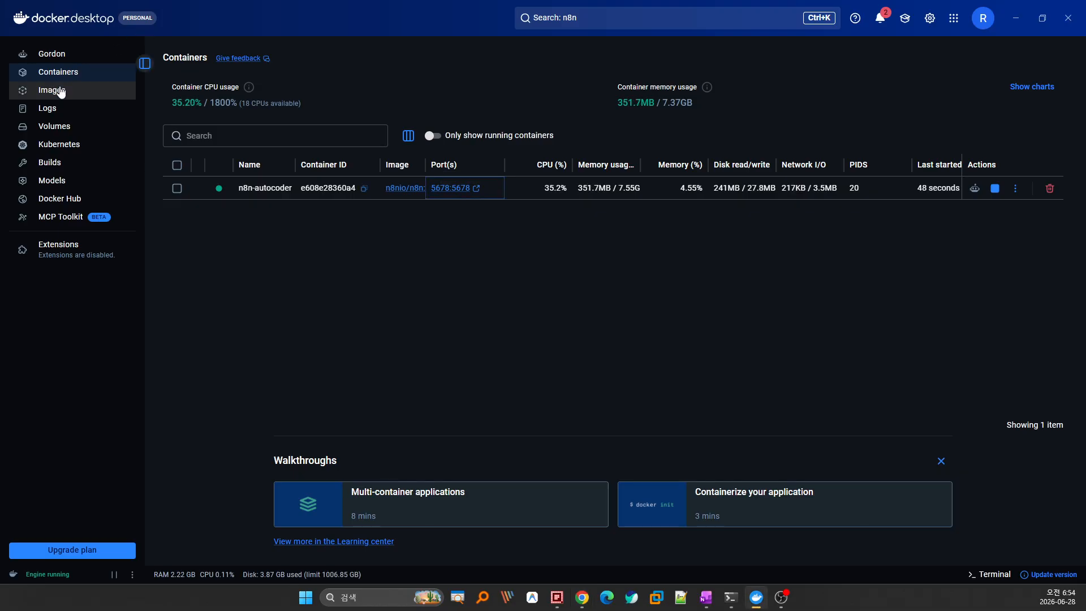
left_click(55, 91)
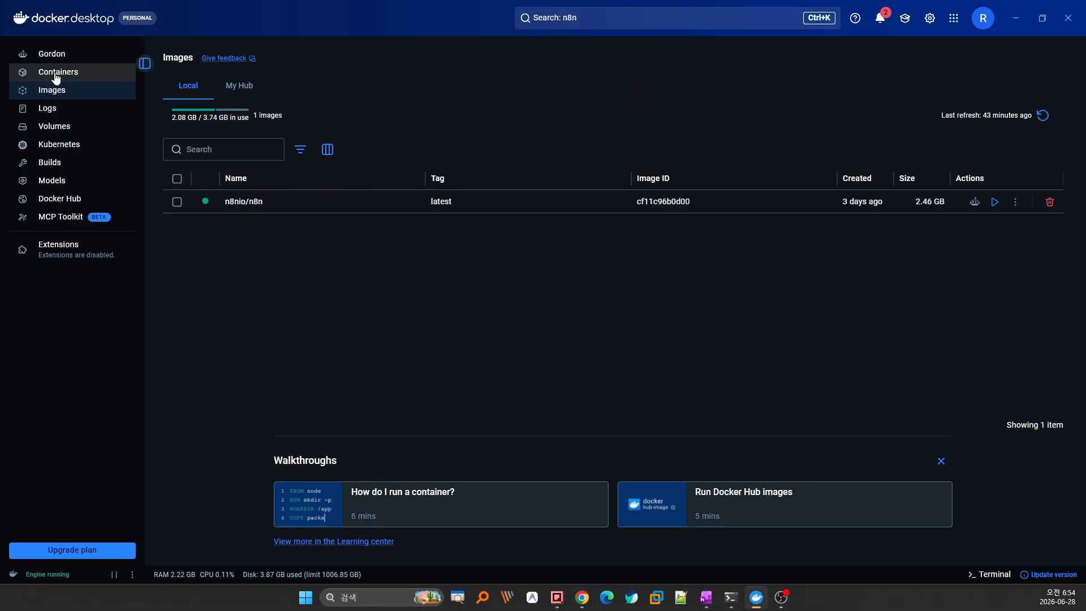
left_click(51, 73)
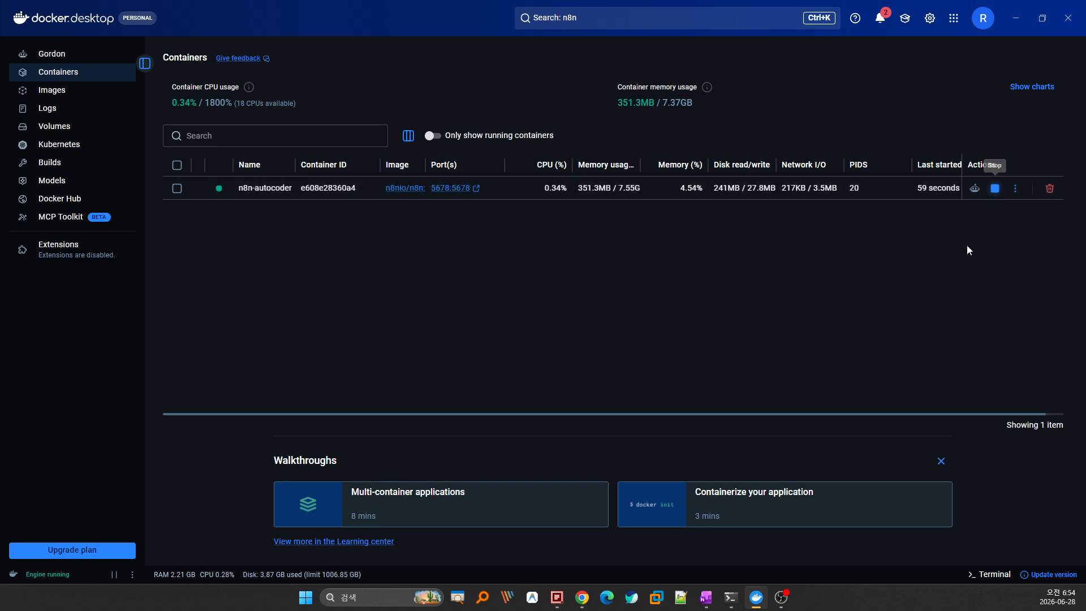
Reveal the n8n setup page and enter the owner's e-mail address.
left_click(1016, 17)
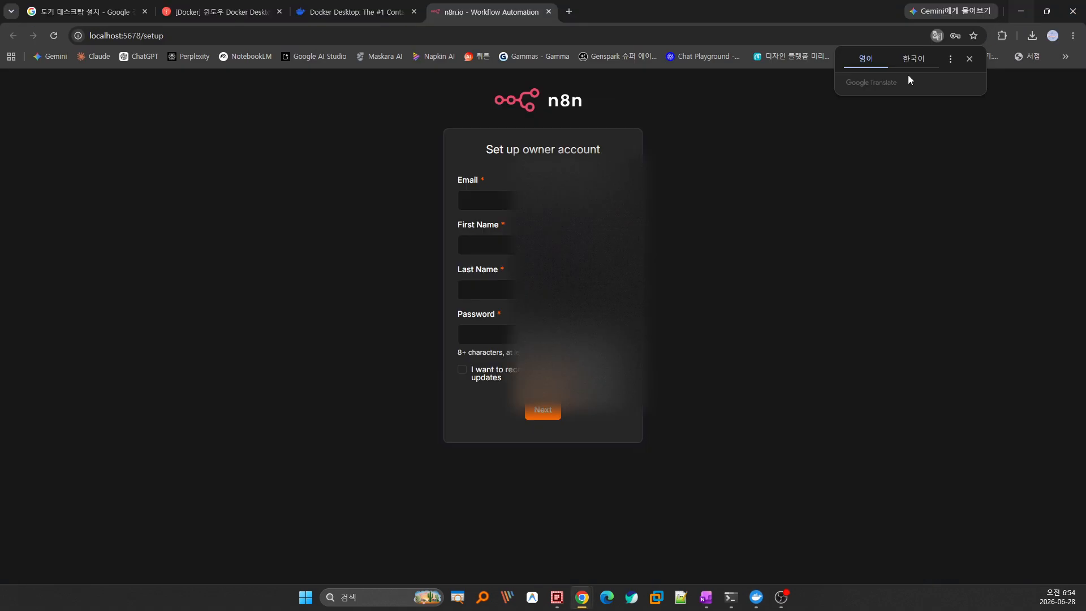
left_click(485, 200)
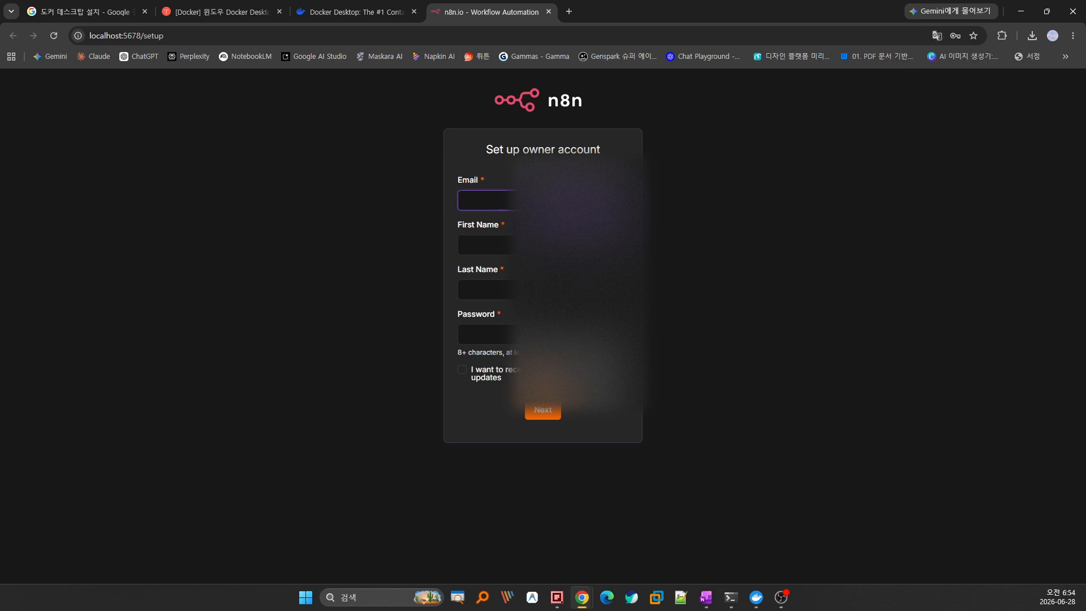
left_click(480, 316)
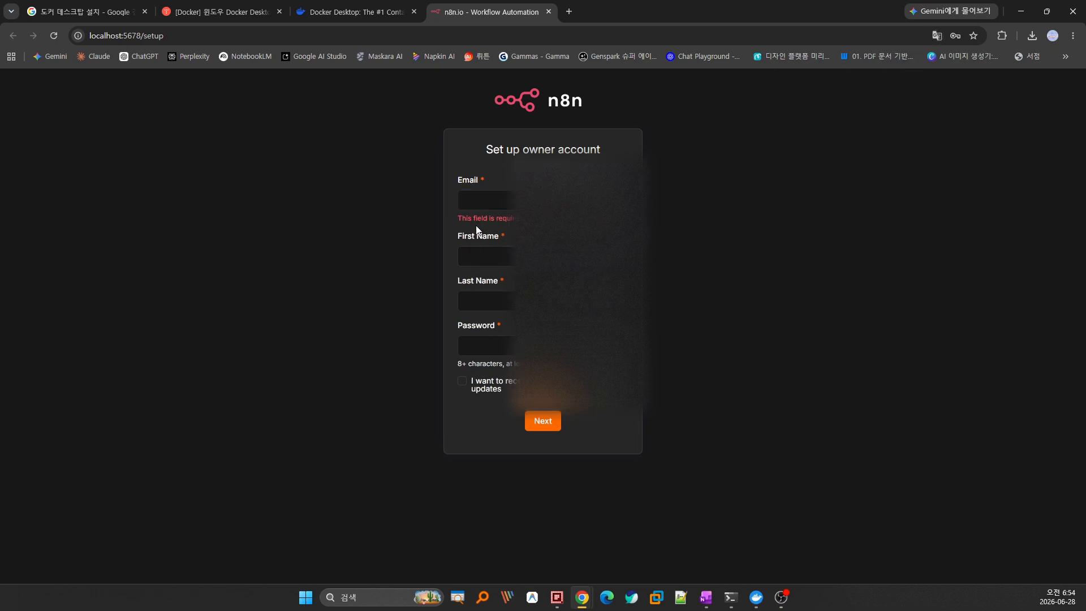
left_click(469, 206)
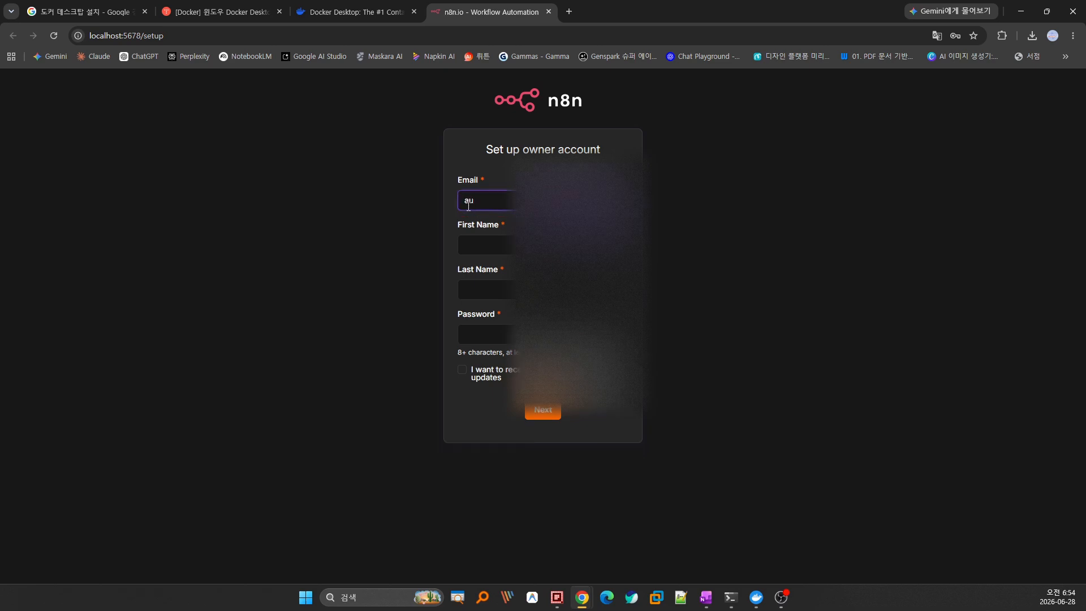
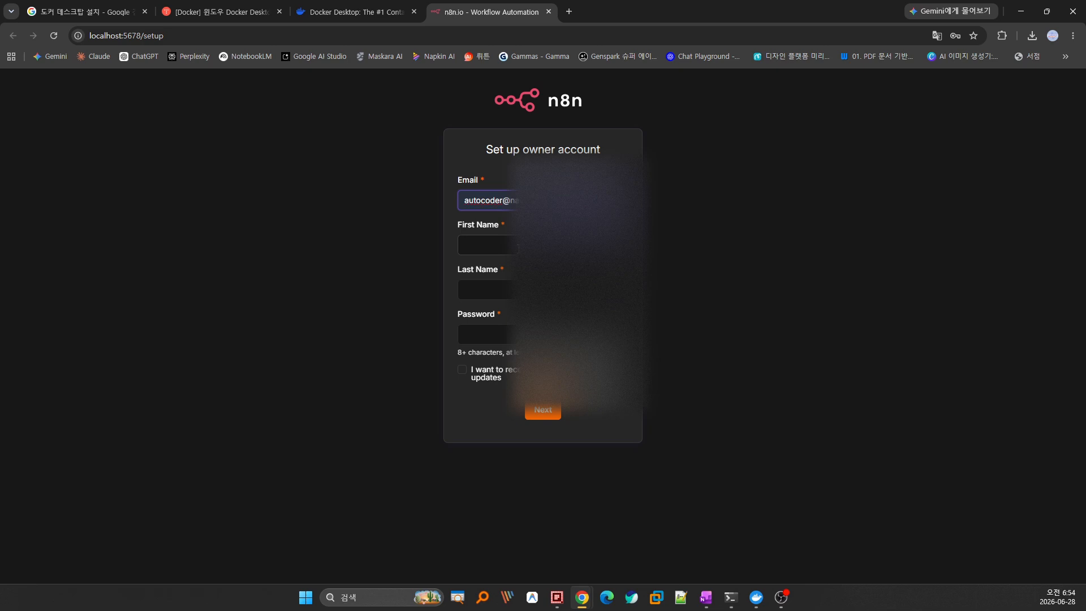
left_click(518, 247)
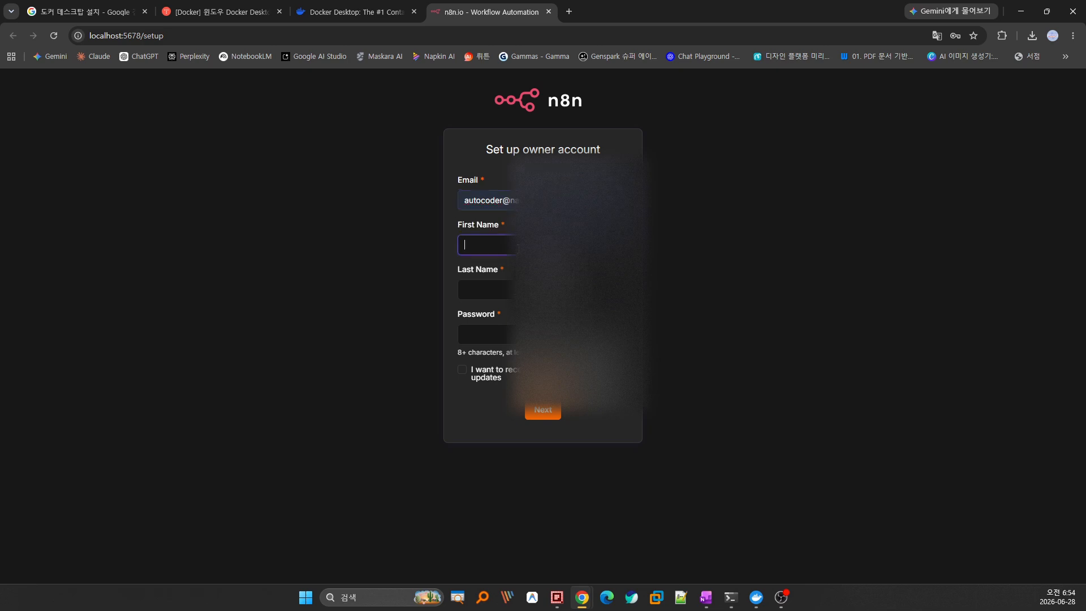
left_click(468, 297)
left_click(475, 346)
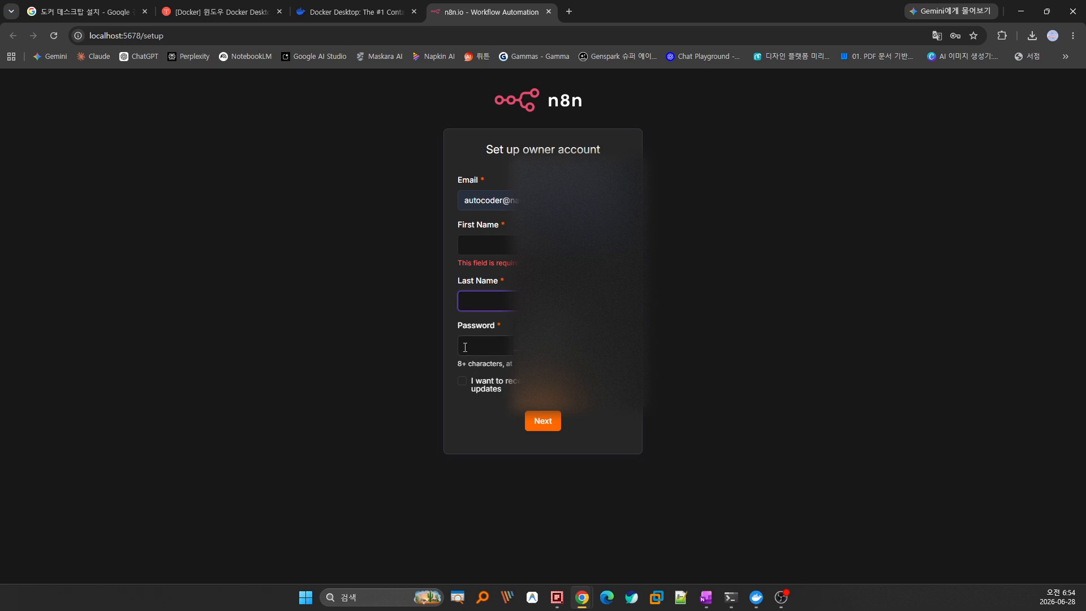
Fill in the owner's first name, last name and a password.
left_click(482, 250)
type("coder")
key("Tab")
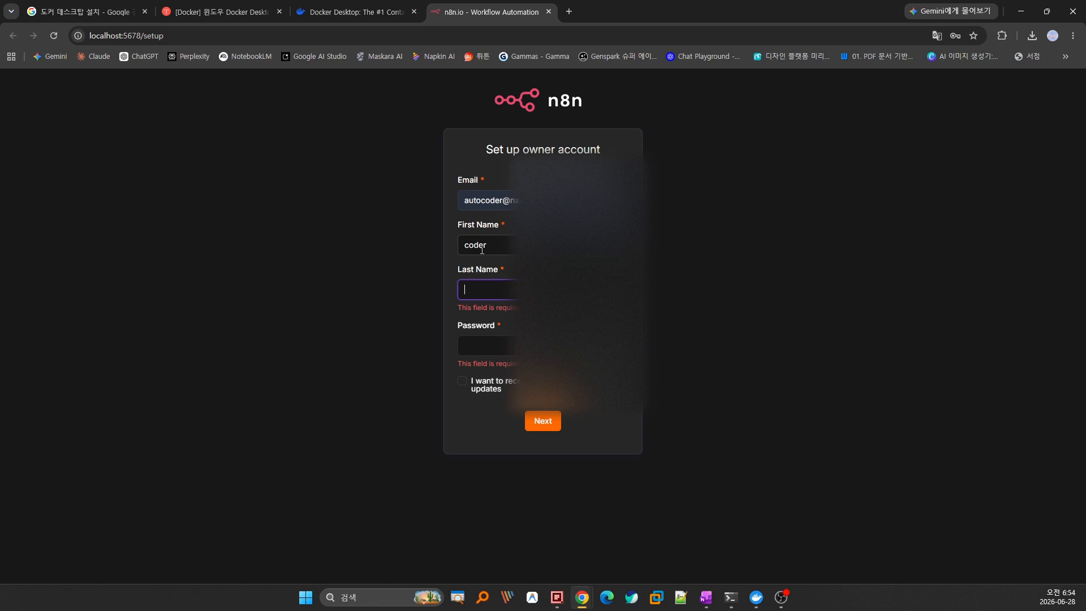
type("auto")
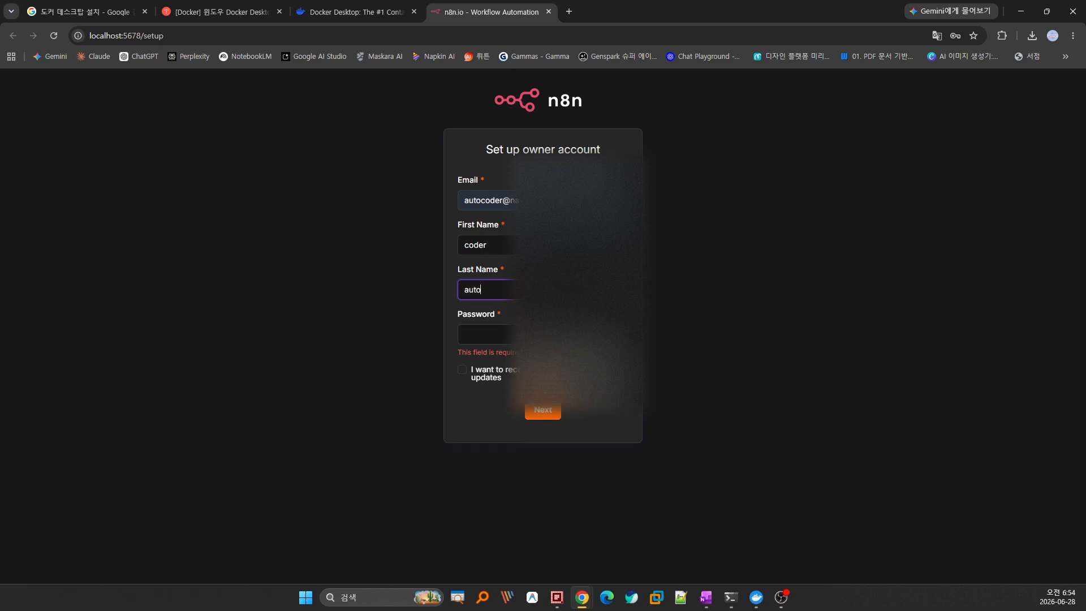
left_click(486, 334)
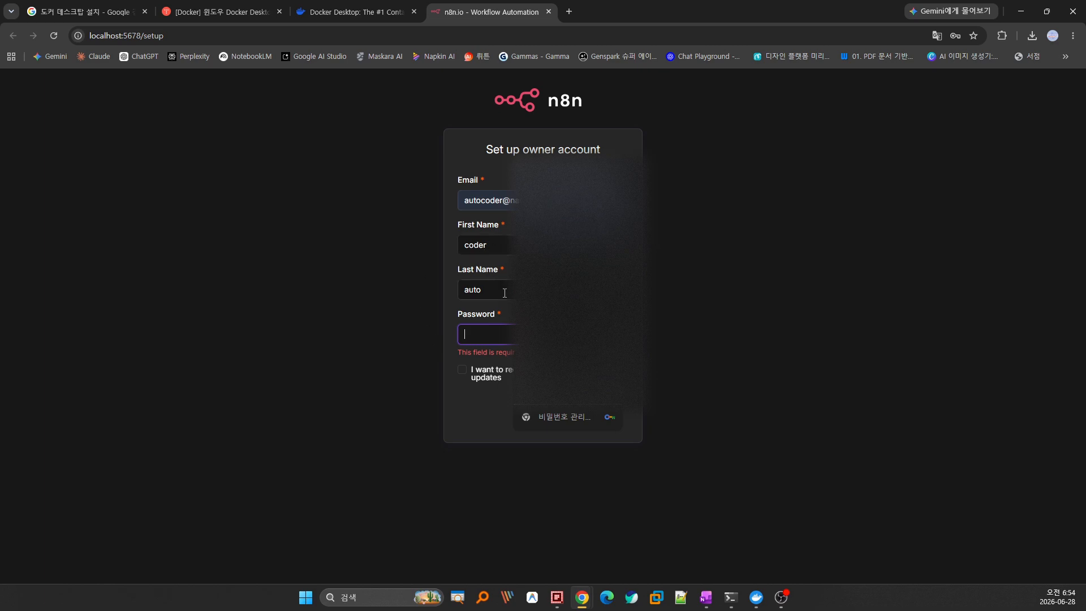
type("••••••••••")
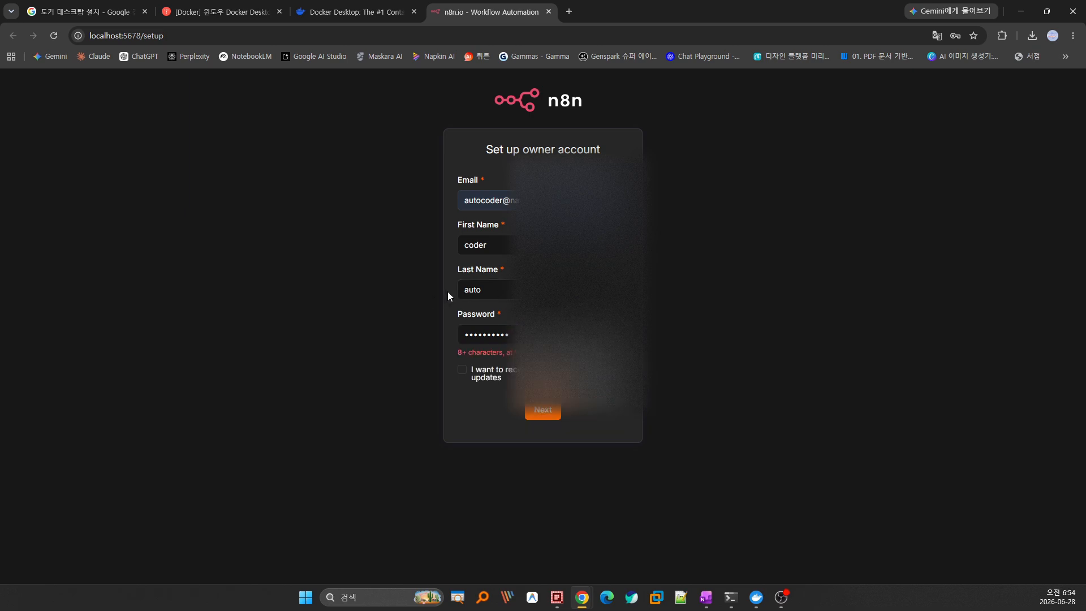
Opt in to security and product updates and retype a valid password.
left_click(463, 371)
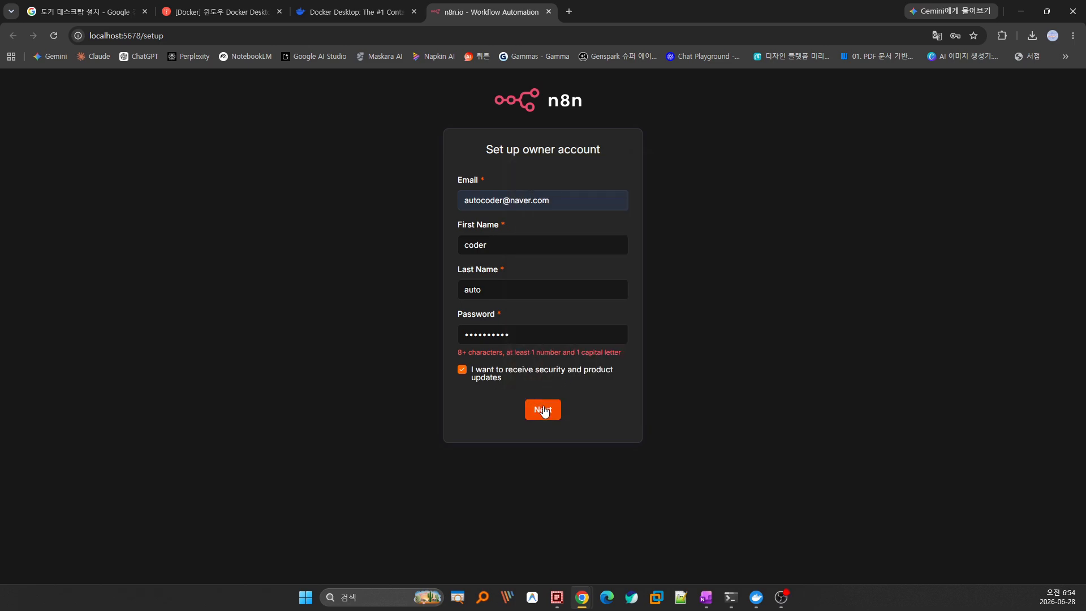
left_click(462, 369)
left_click(463, 370)
key("shift+Tab")
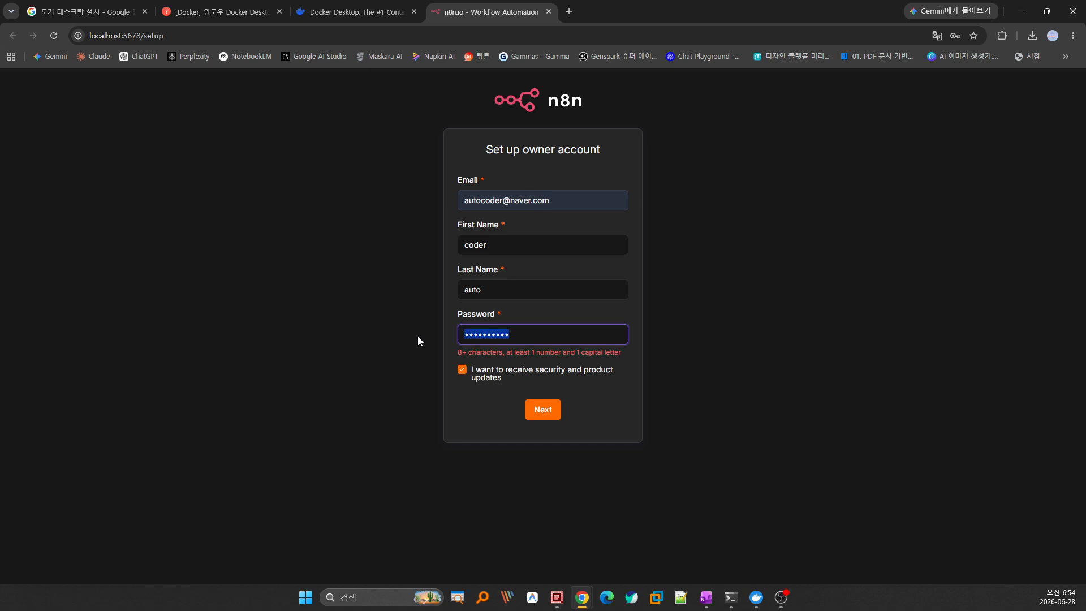
type("Autocoder1")
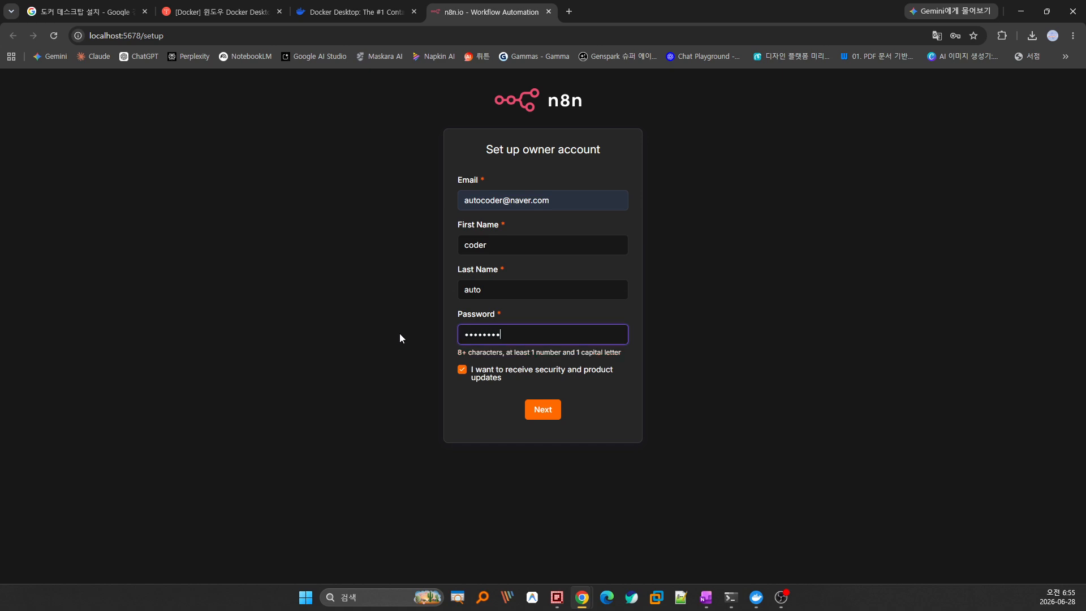
Submit the owner account, then dismiss the Customize n8n and free license dialogs.
left_click(542, 410)
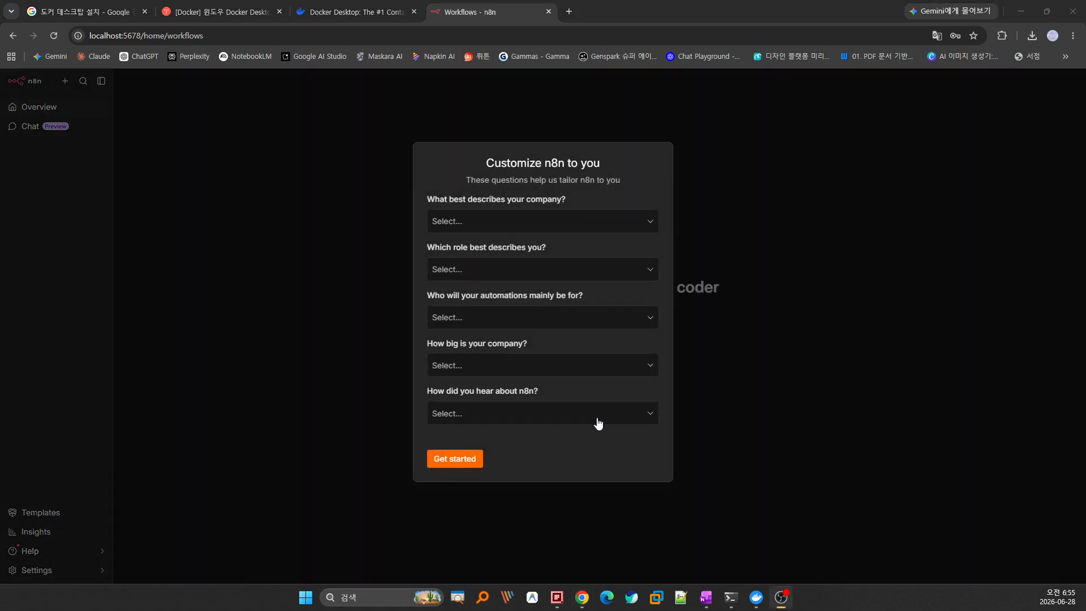
left_click(589, 464)
left_click(459, 463)
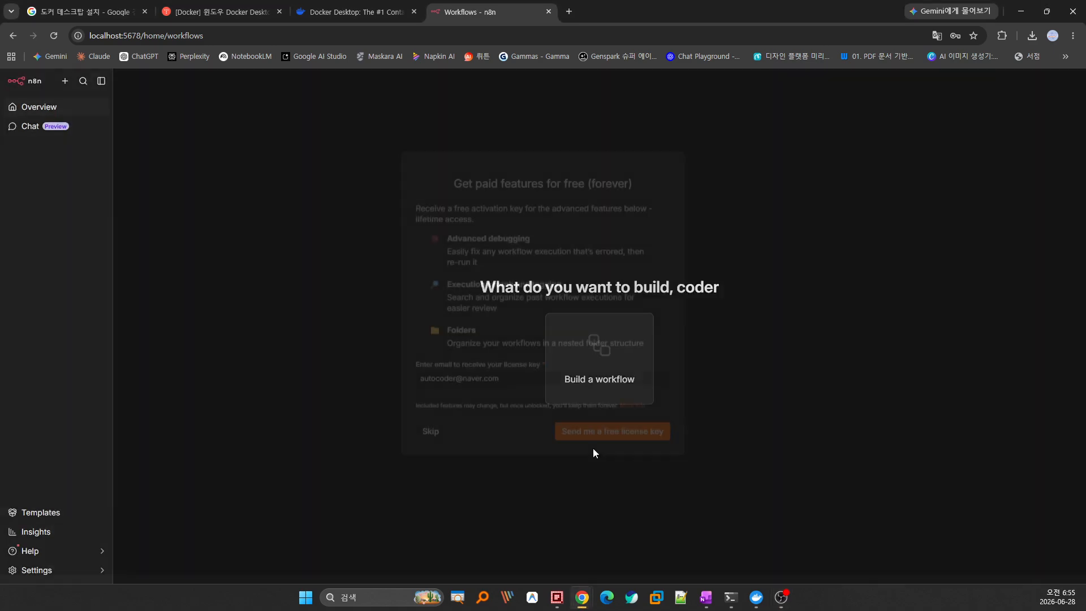
left_click(431, 442)
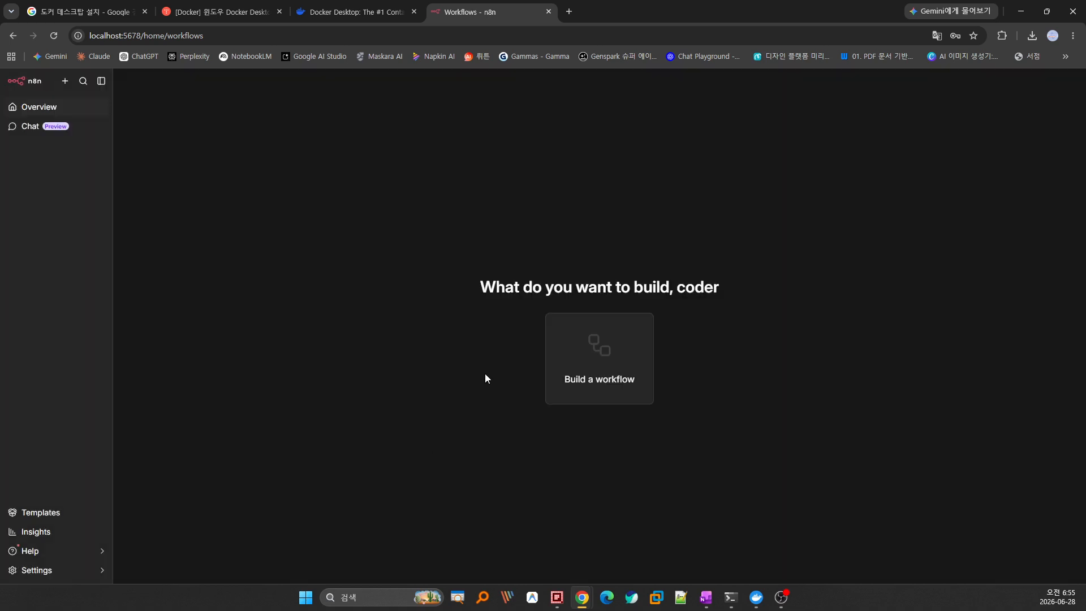